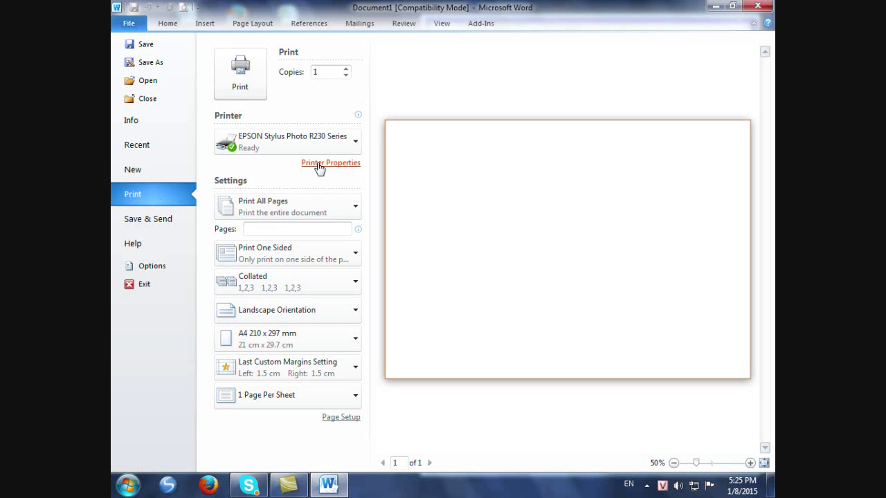
Select A4 210 x 297 mm as the paper size in the EPSON Stylus Photo R230 Series printer properties and apply it.
left_click(319, 164)
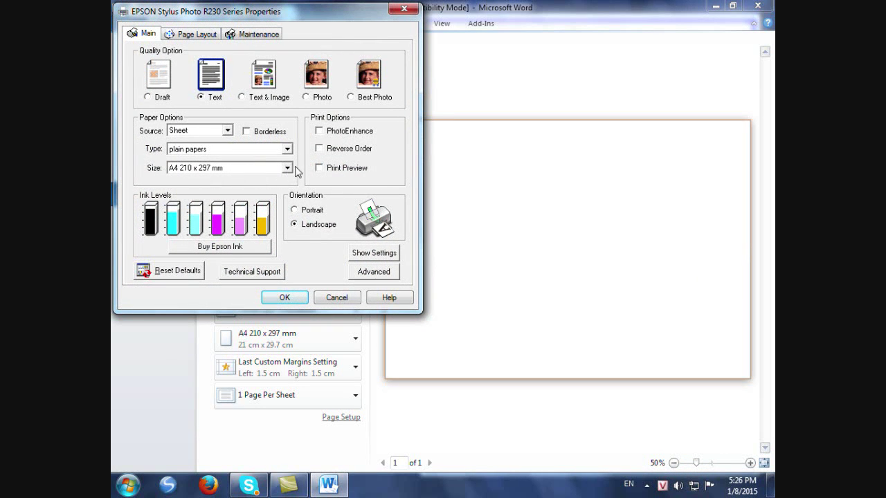
left_click(286, 167)
left_click(266, 169)
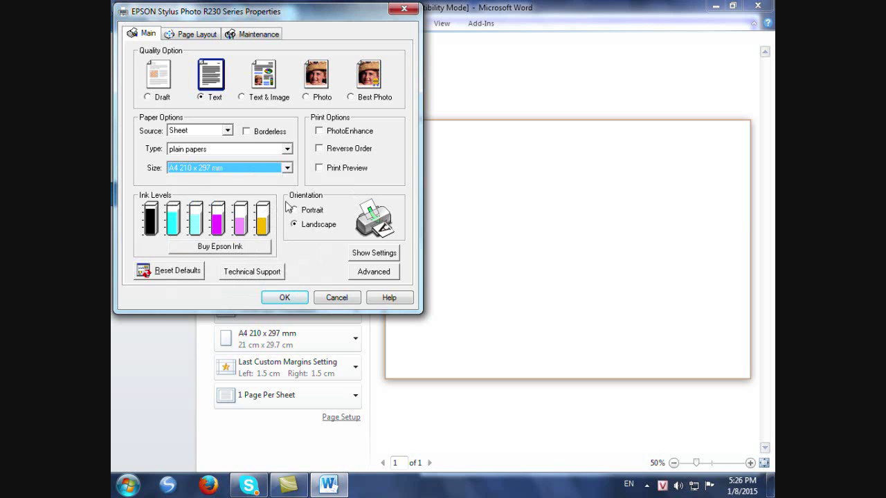
left_click(284, 299)
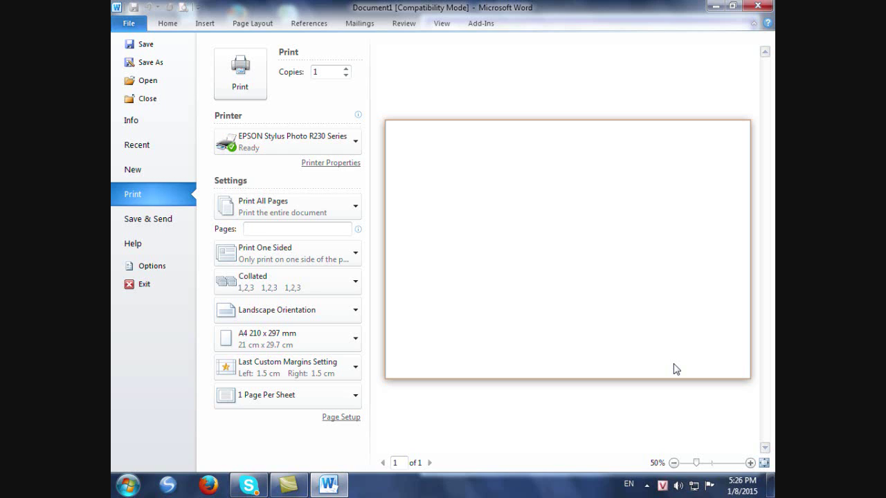
Close the blank Word document without saving its changes.
left_click(759, 7)
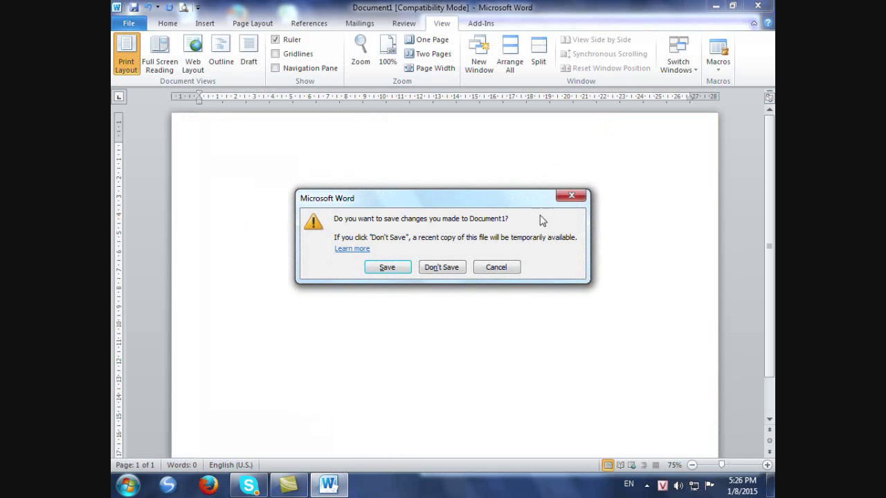
left_click(570, 197)
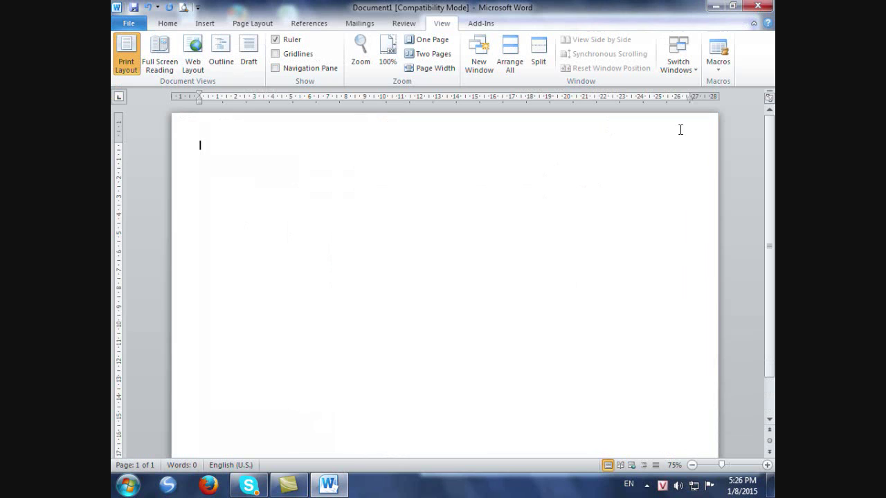
left_click(756, 7)
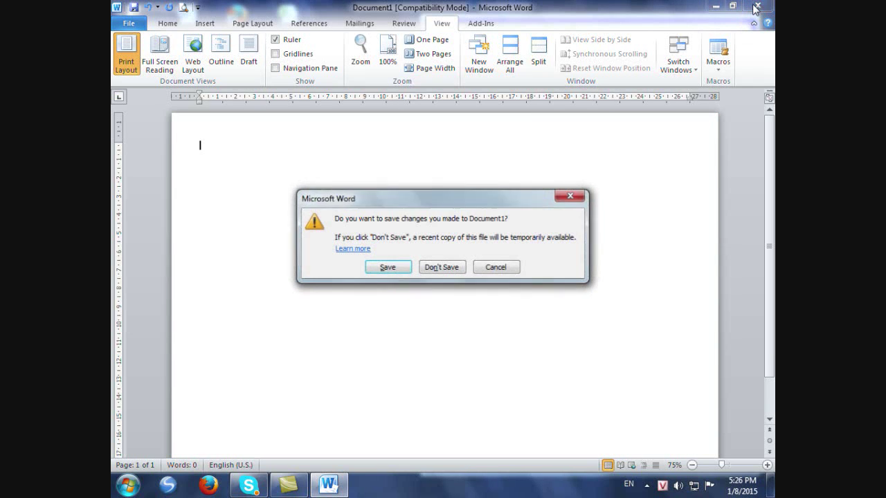
left_click(441, 269)
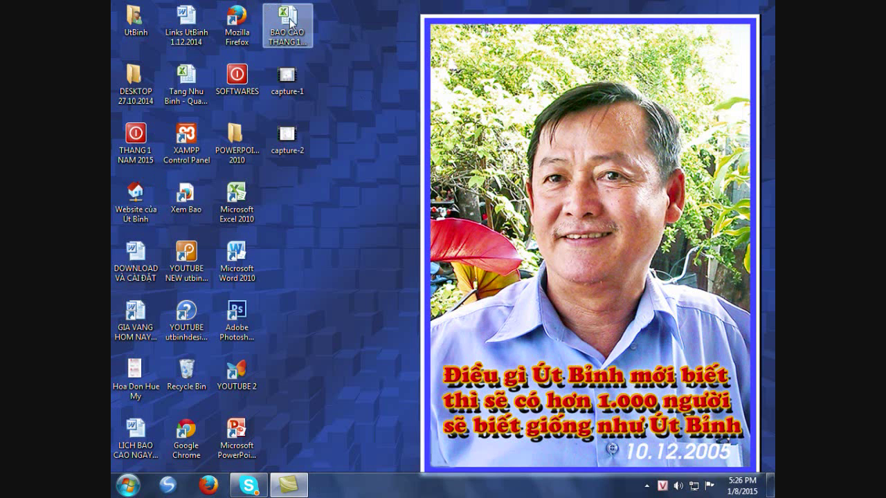
Open the BAO CAO THANG 12 NAM 2014 workbook from the desktop in Excel, maximize it and show the BAN LE (1) sheet.
double_click(290, 23)
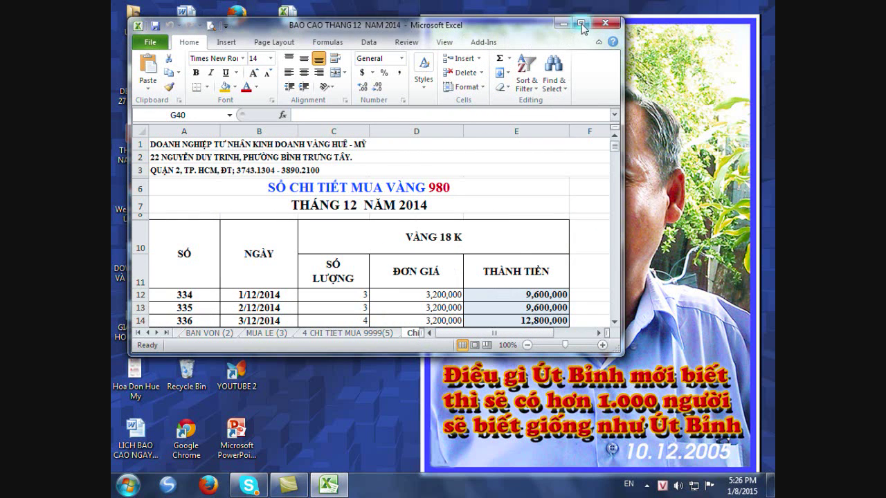
left_click(581, 23)
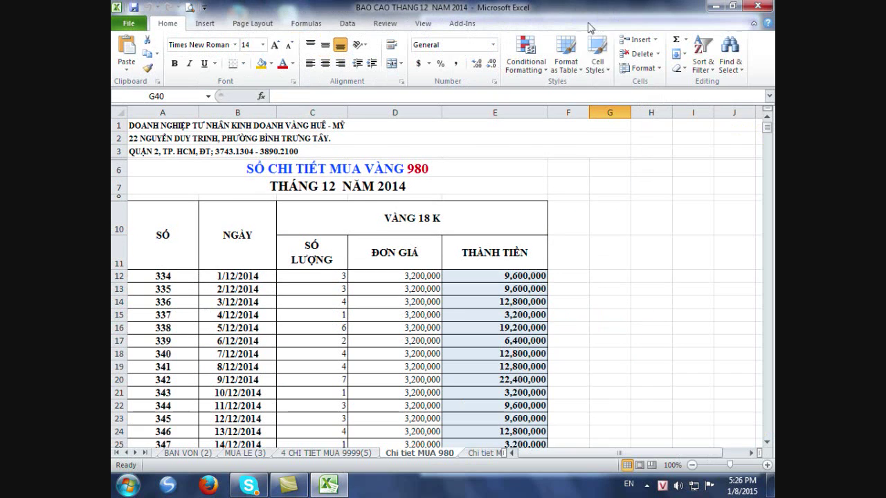
left_click(118, 454)
left_click(173, 453)
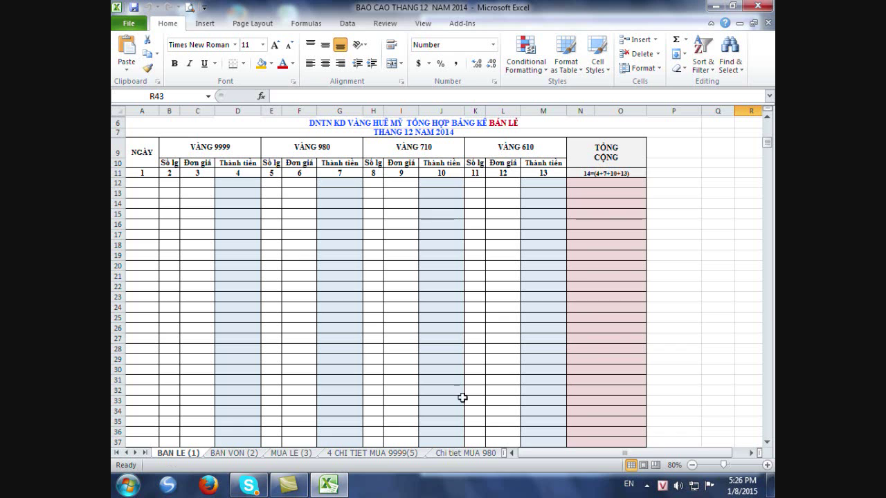
scroll(461, 395, "down", 3)
scroll(770, 307, "down", 2)
scroll(770, 307, "up", 4)
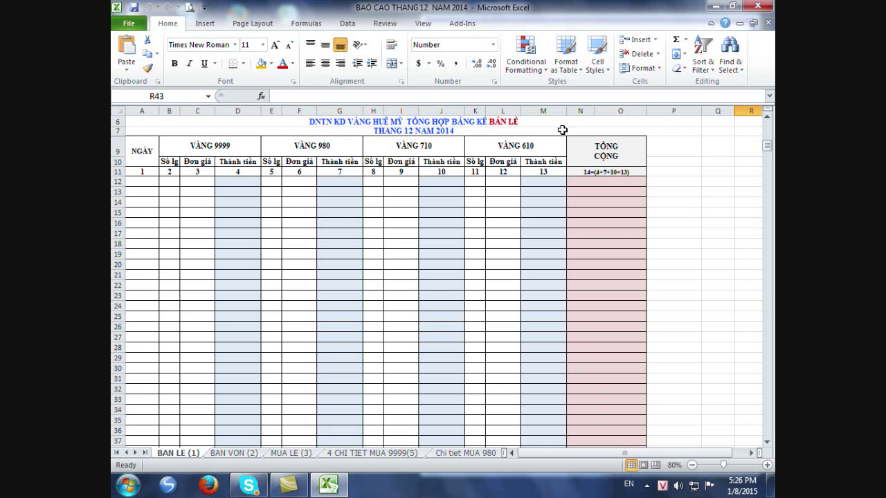
Review the sheet's page, margin, header/footer and sheet options in Page Setup, leaving without making changes.
left_click(263, 25)
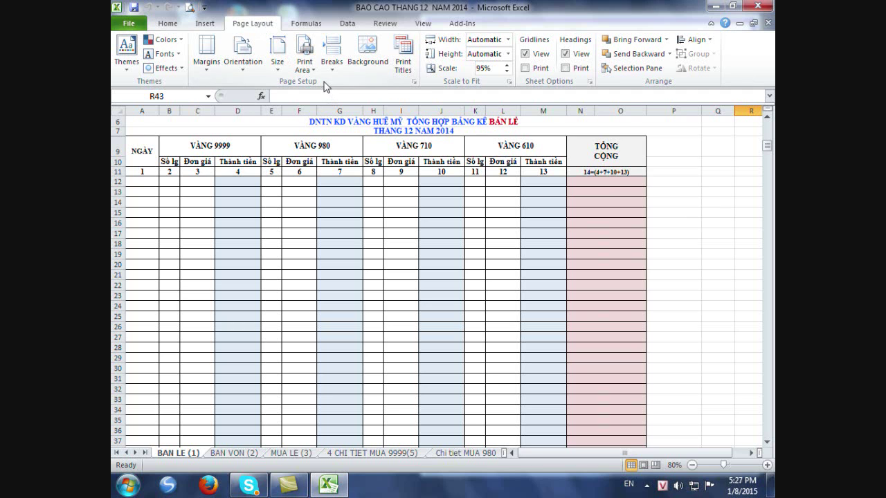
left_click(414, 83)
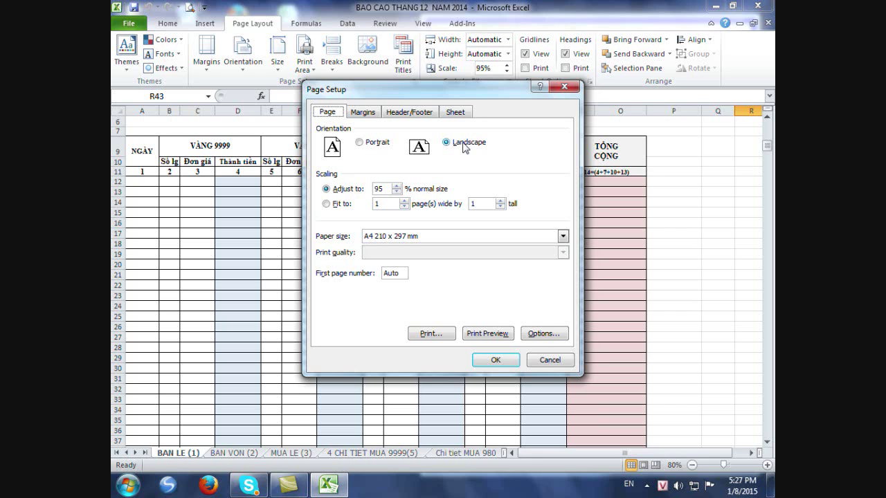
left_click(362, 115)
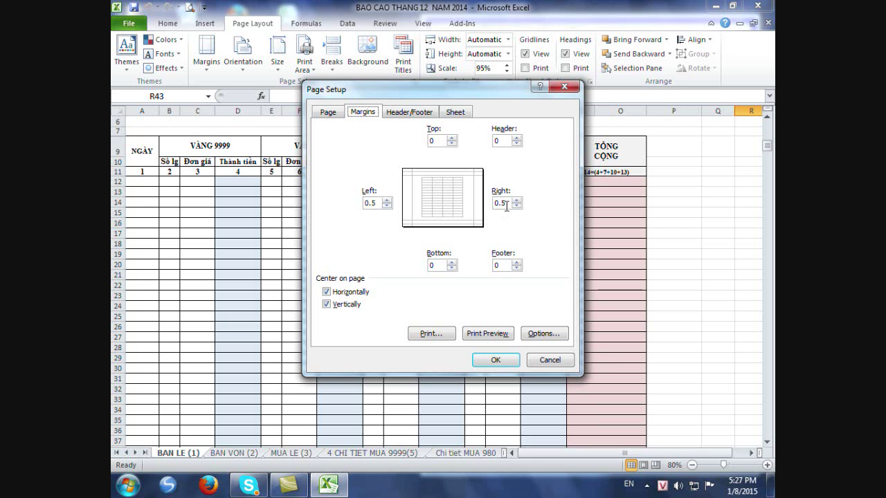
left_click(415, 112)
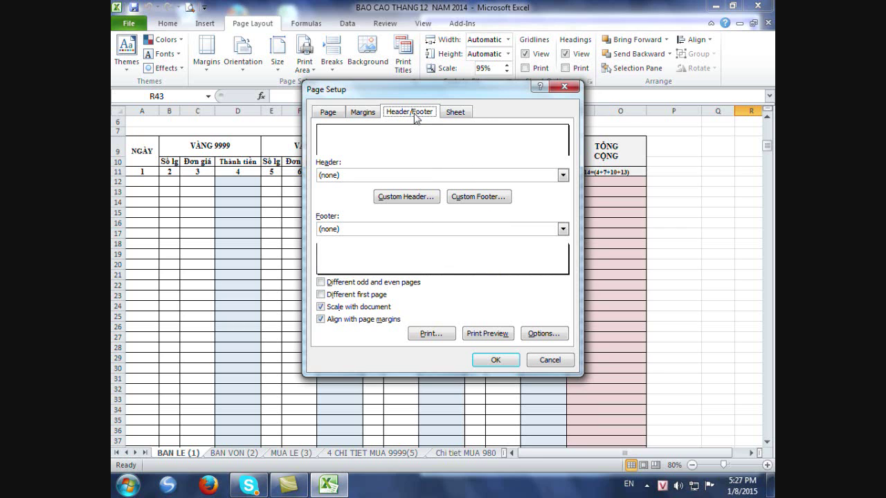
left_click(456, 113)
left_click(325, 114)
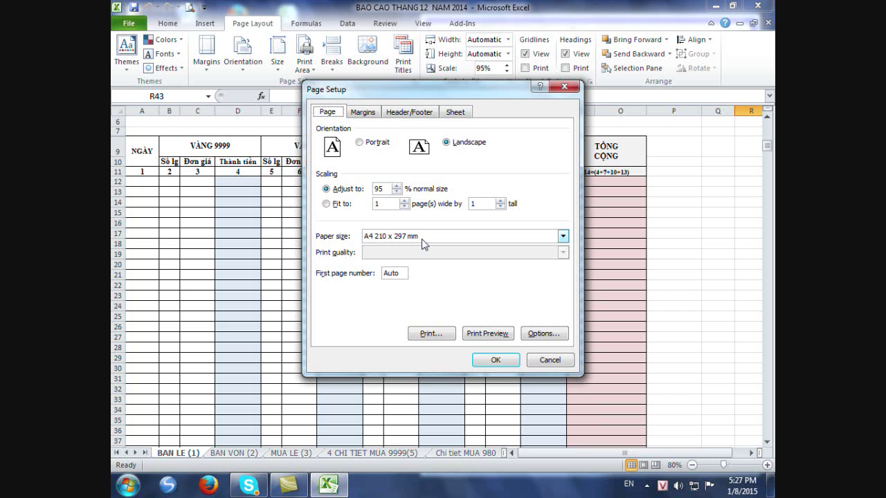
left_click(566, 88)
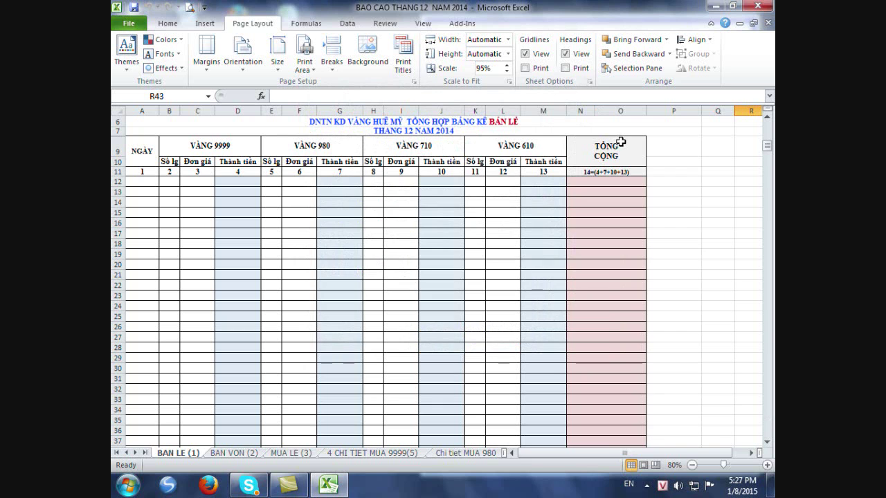
Set the print scaling of the BAN LE (1) sheet to 100% of normal size and check its print preview.
left_click(414, 81)
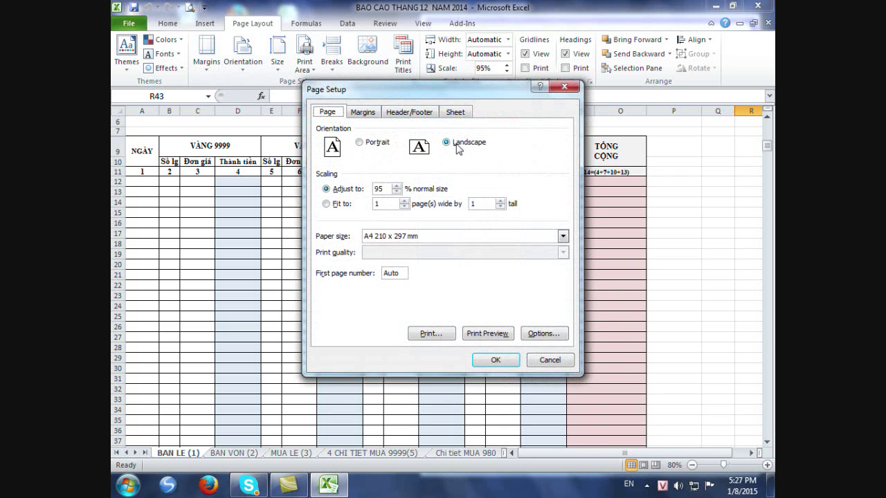
left_click(397, 186)
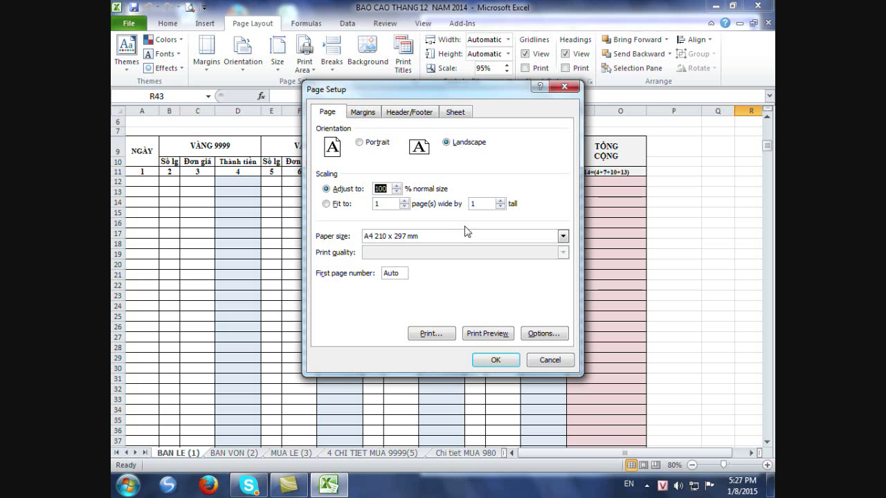
left_click(500, 335)
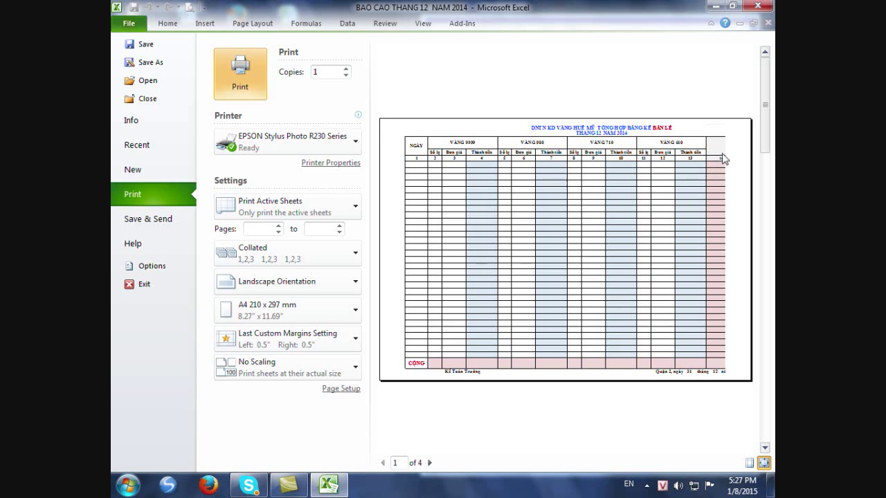
left_click(168, 24)
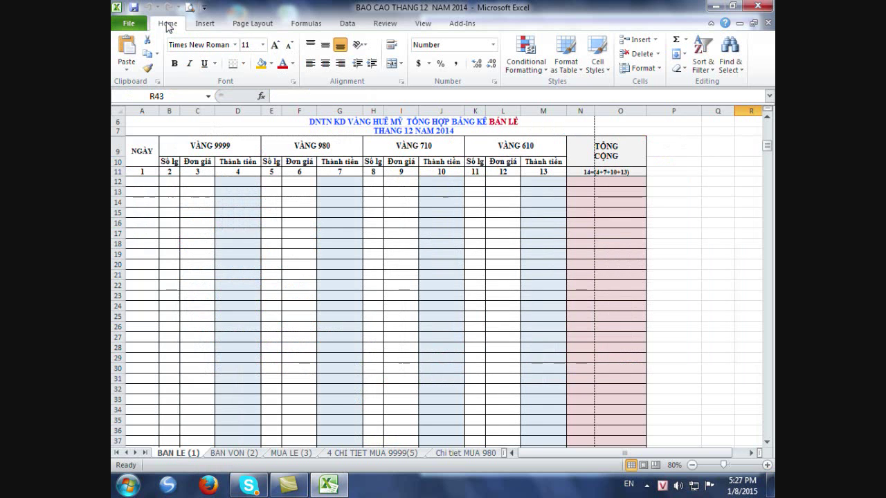
Set the left and right page margins of the BAN LE (1) sheet to 0 and show the print preview.
left_click(257, 26)
left_click(414, 81)
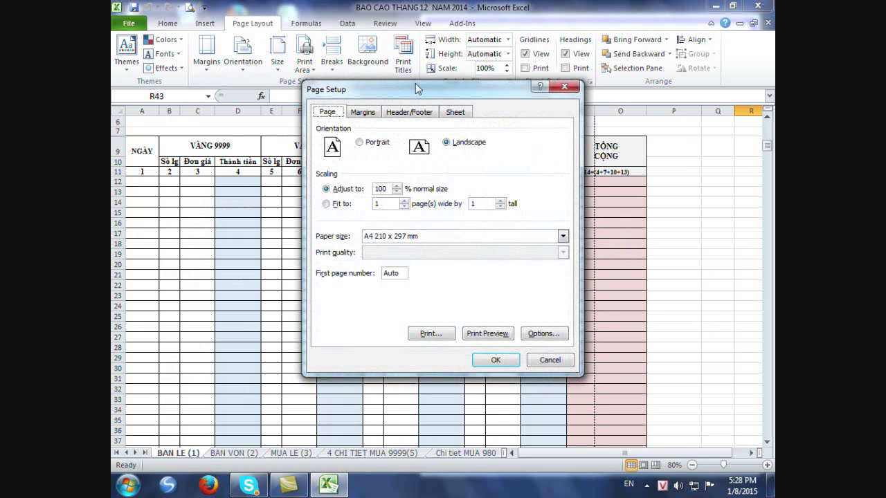
left_click(364, 113)
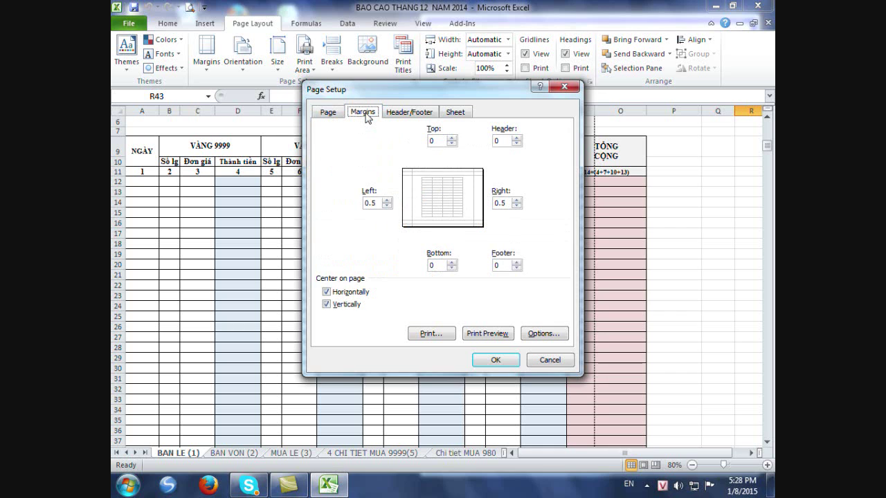
left_click(371, 203)
left_click_drag(376, 204, 354, 205)
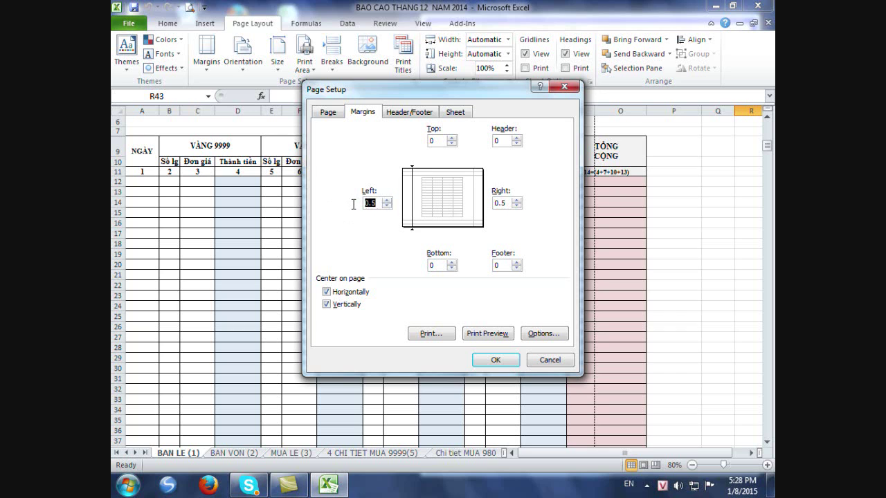
type("0")
left_click_drag(493, 205, 476, 213)
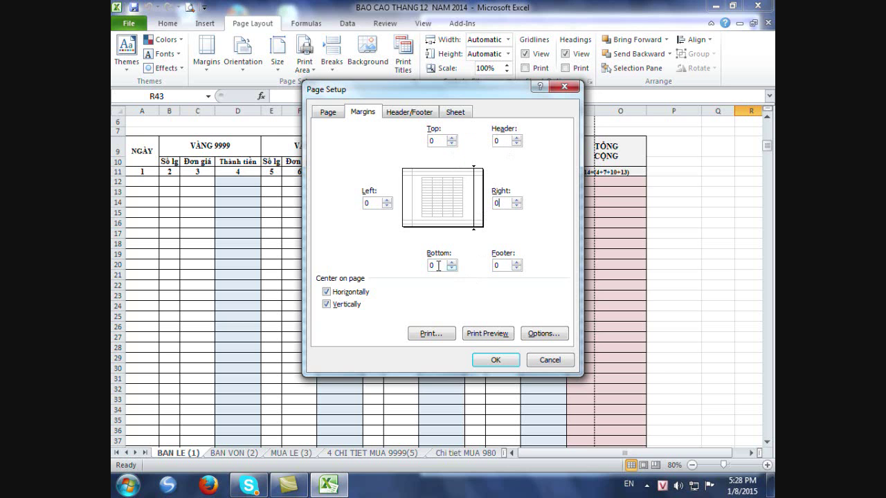
left_click(486, 339)
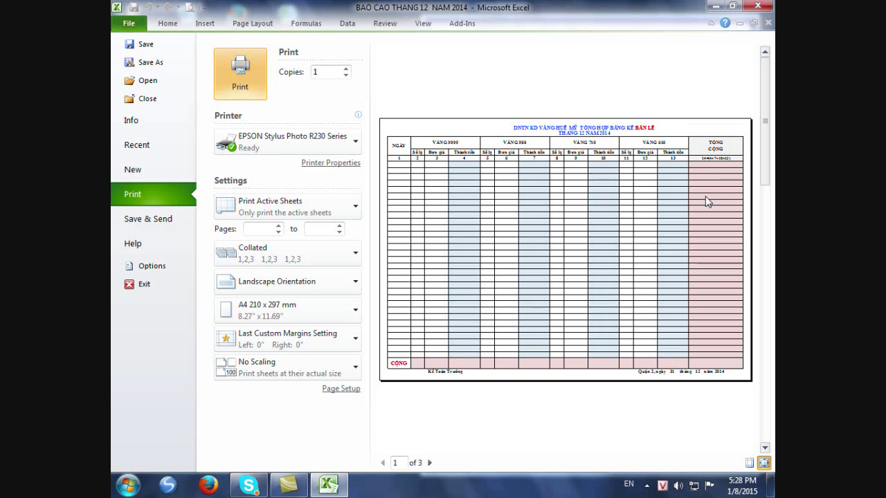
Select A4 210 x 297 mm as the paper size in the printer properties and print one copy of the active sheet.
left_click(317, 166)
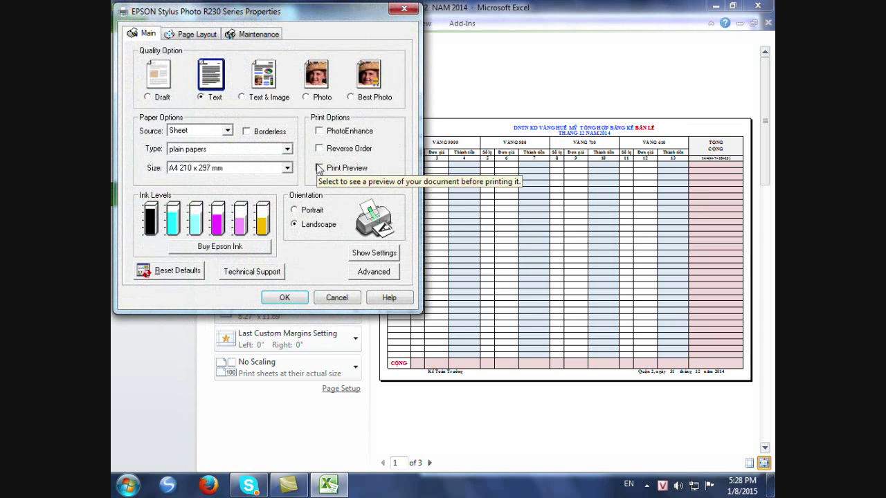
left_click(247, 174)
left_click(299, 159)
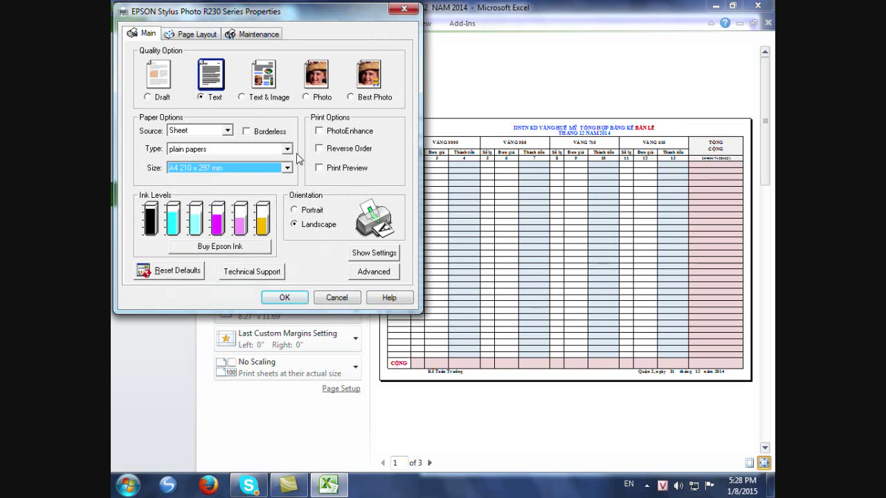
left_click(253, 168)
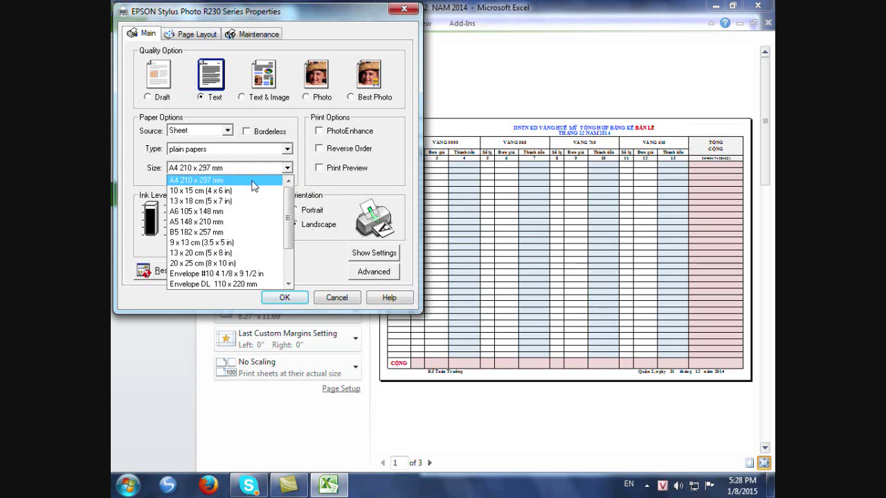
left_click(286, 297)
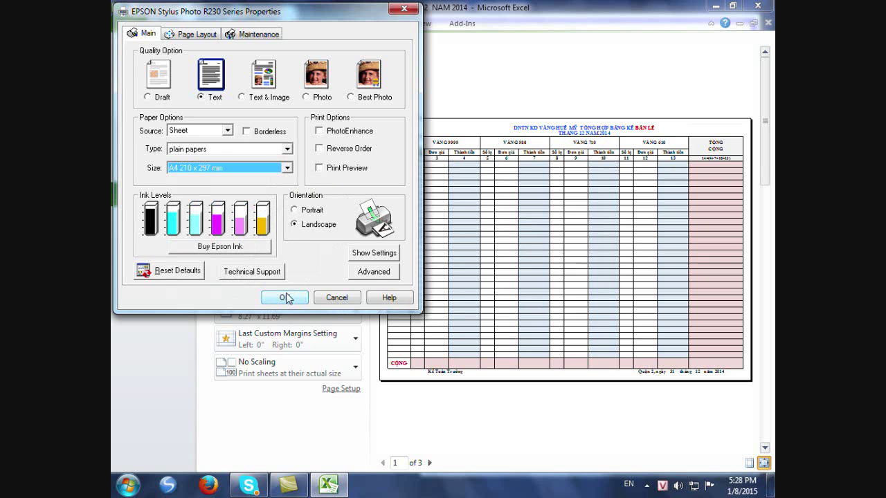
left_click(286, 298)
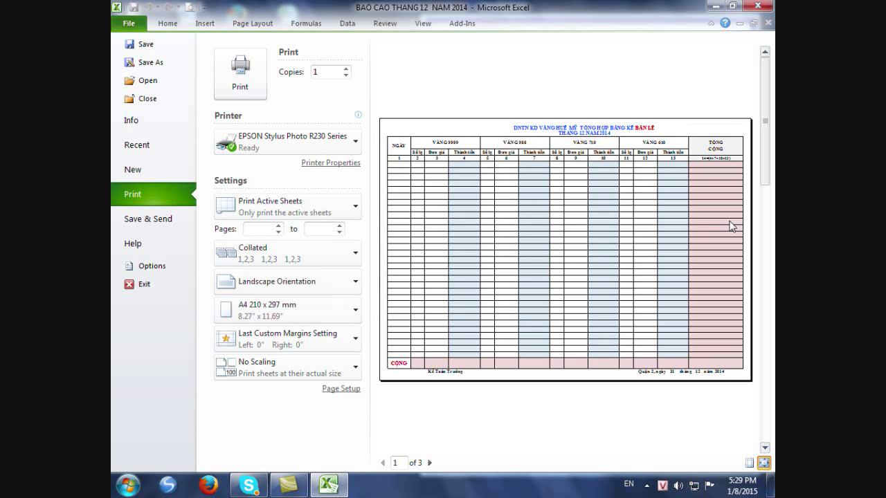
left_click(239, 73)
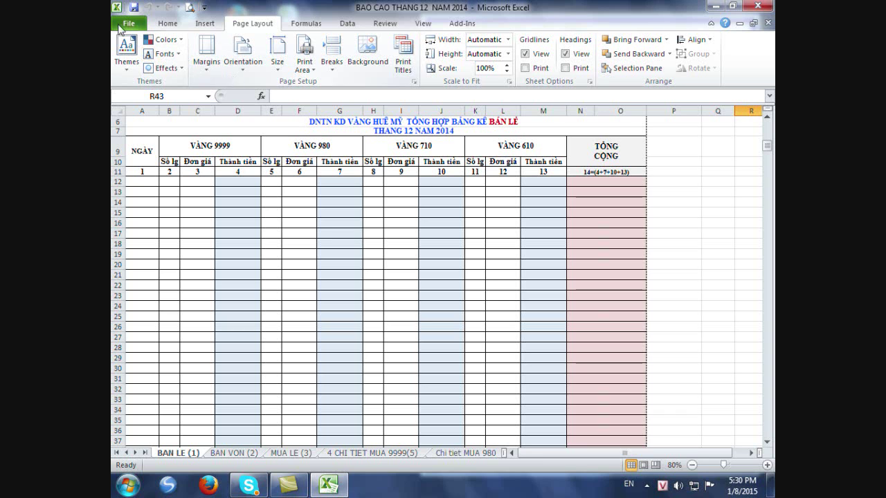
Reopen the print preview of the BAN LE (1) sheet to check the page layout.
left_click(168, 24)
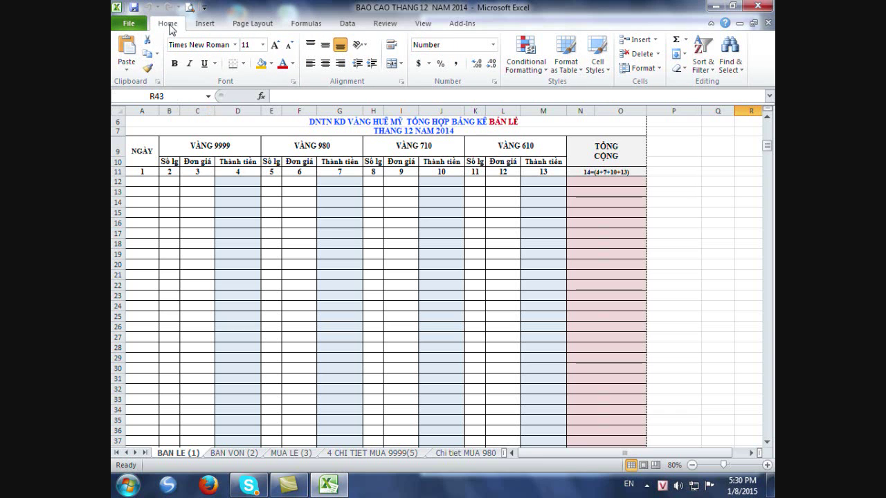
left_click(128, 23)
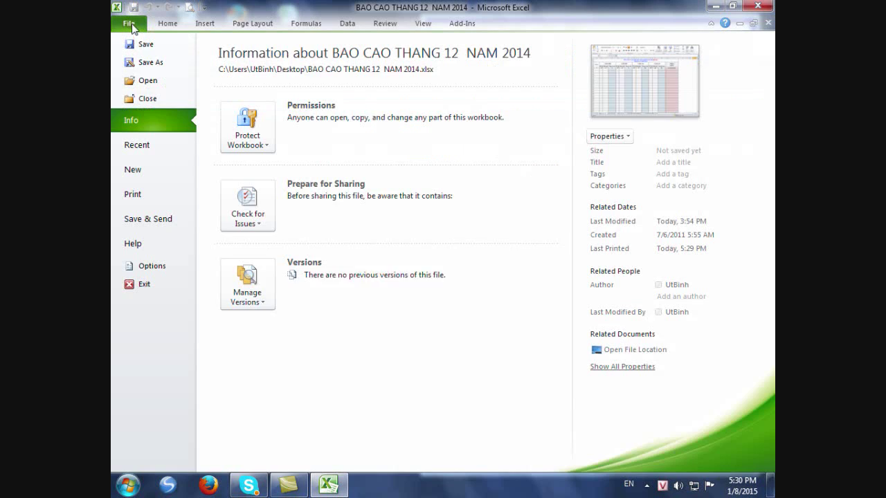
left_click(141, 194)
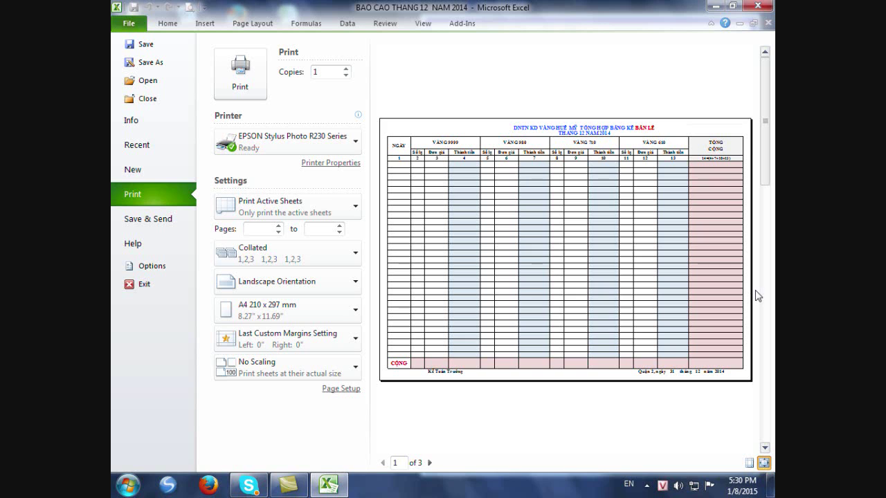
Set the left and right page margins of the BAN LE (1) sheet to 0.25 and show the print preview.
left_click(173, 28)
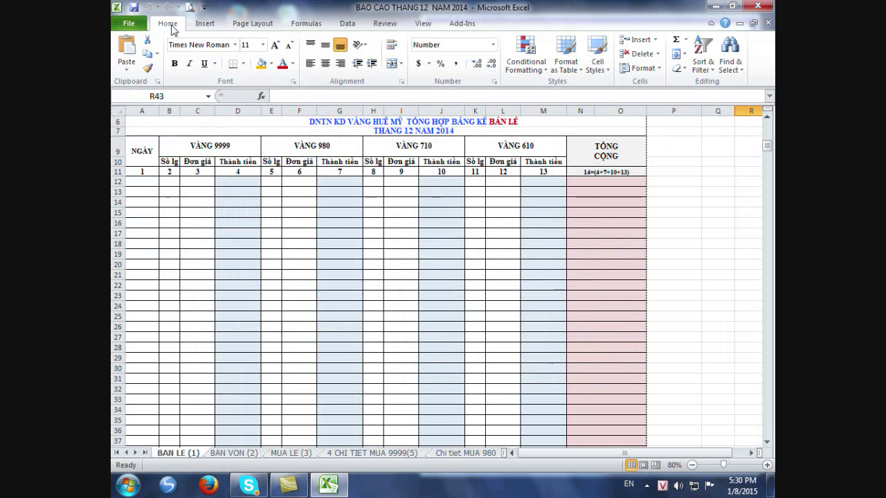
left_click(263, 28)
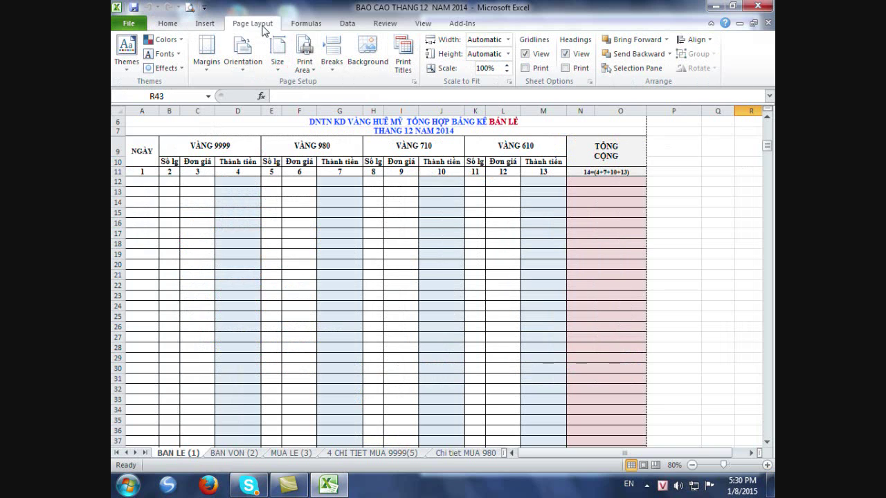
left_click(414, 81)
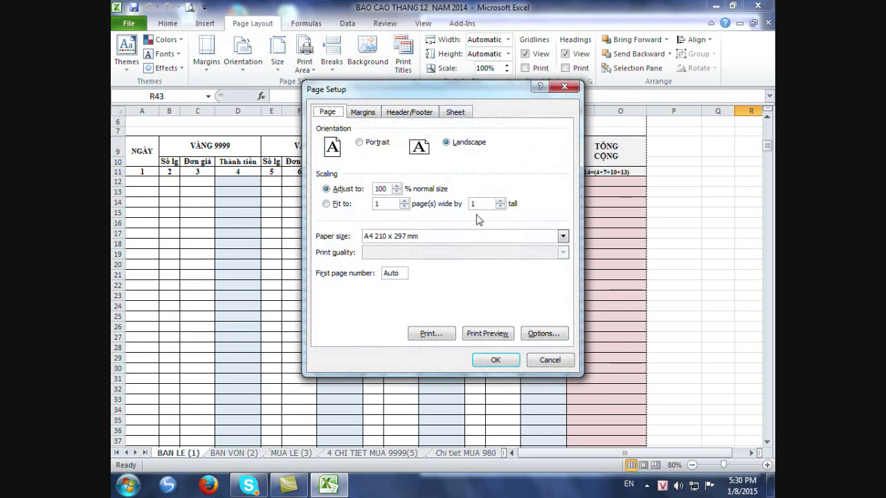
left_click(361, 112)
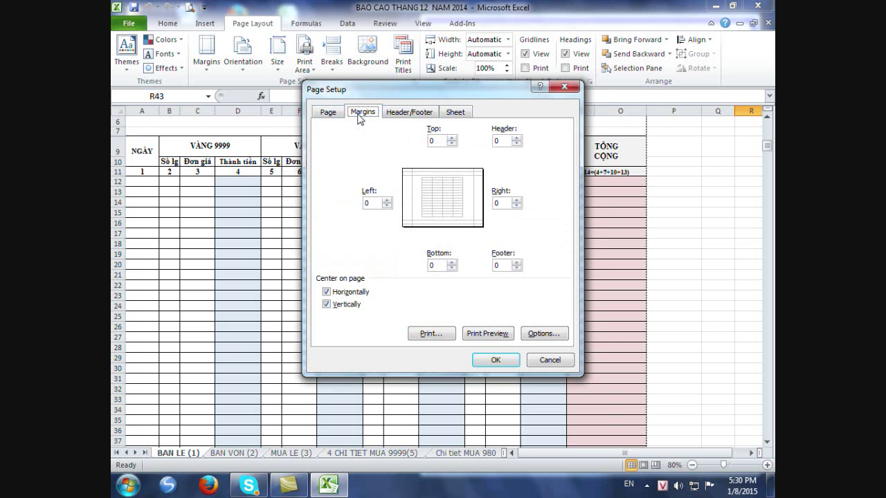
left_click(377, 203)
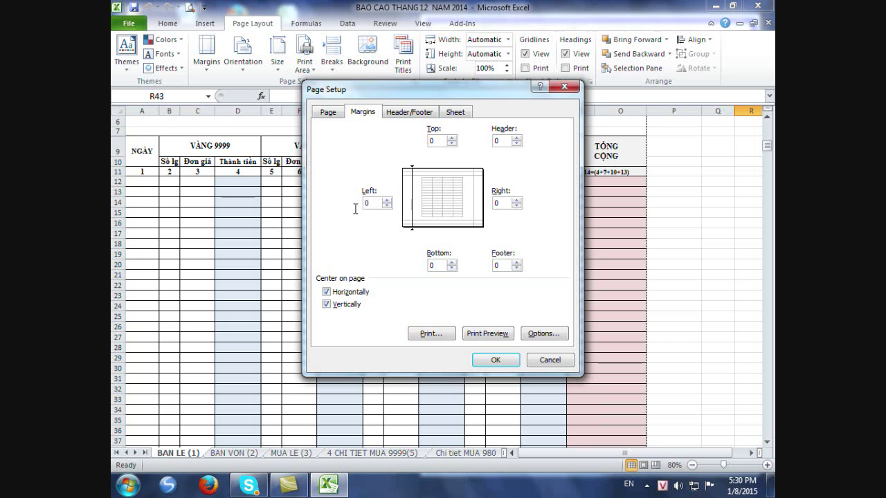
left_click(386, 200)
left_click(516, 200)
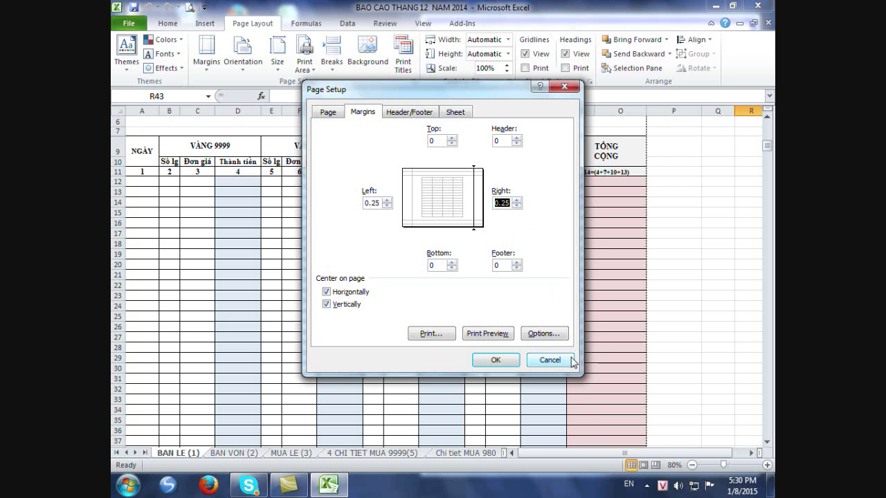
left_click(485, 334)
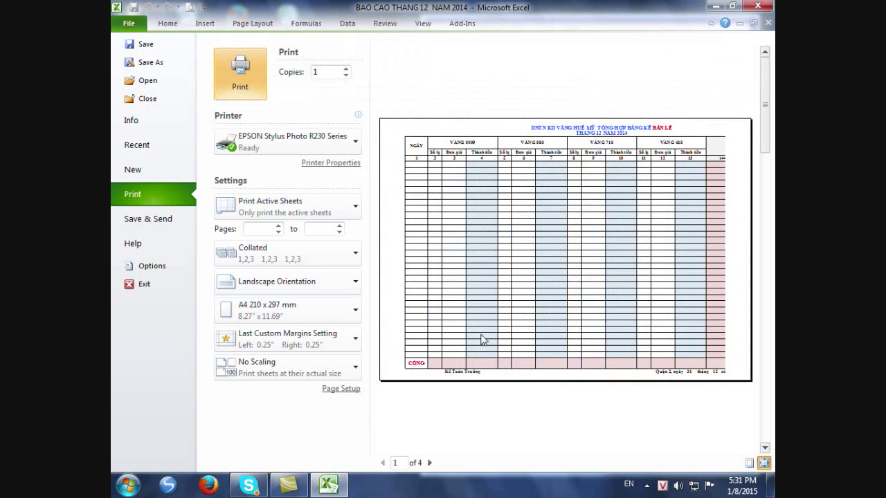
Reduce the print scale of the BAN LE (1) sheet to 95% and check its print preview.
left_click(167, 27)
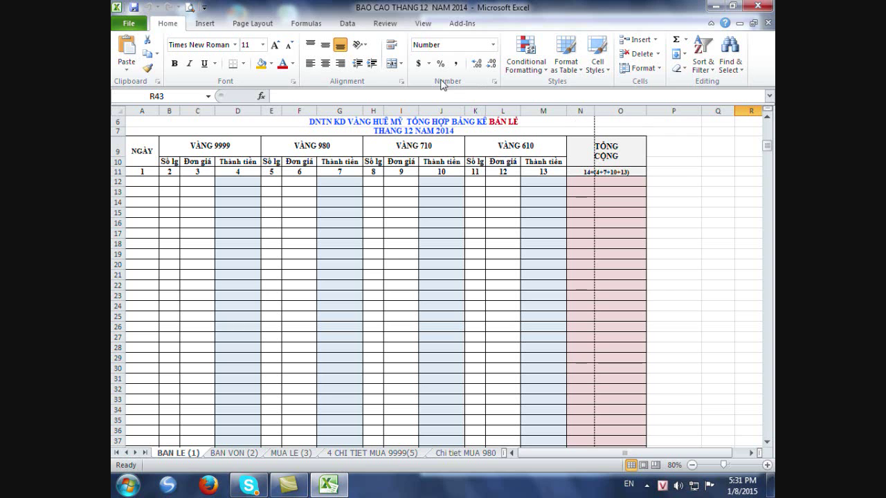
left_click(254, 28)
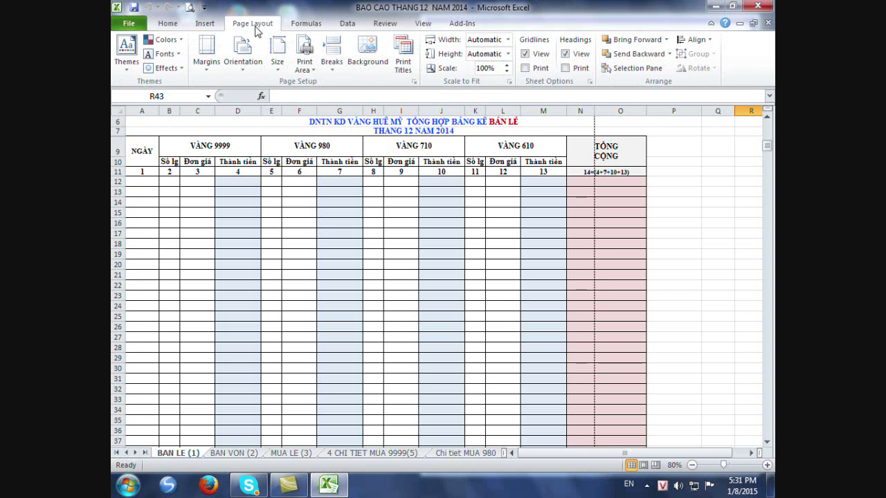
left_click(506, 72)
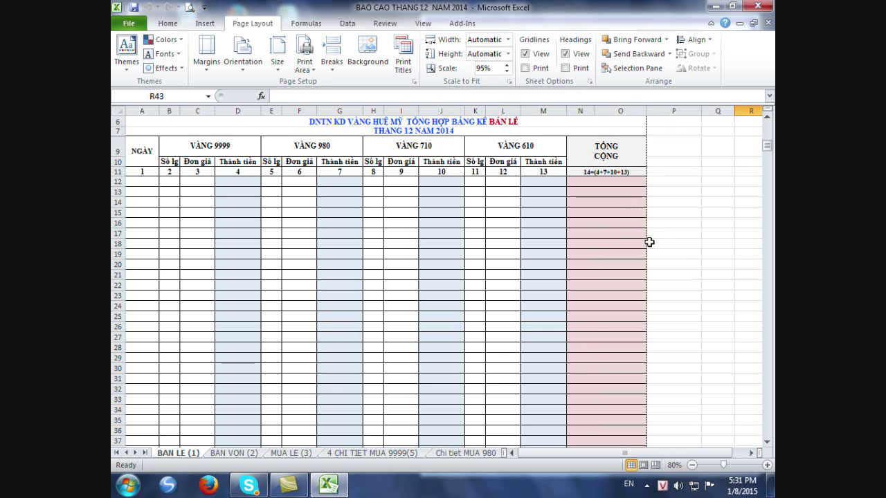
left_click(129, 23)
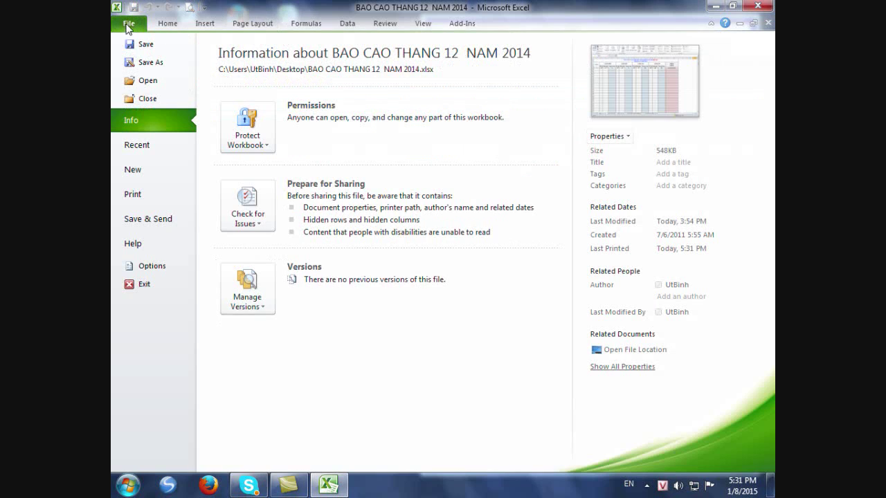
left_click(134, 195)
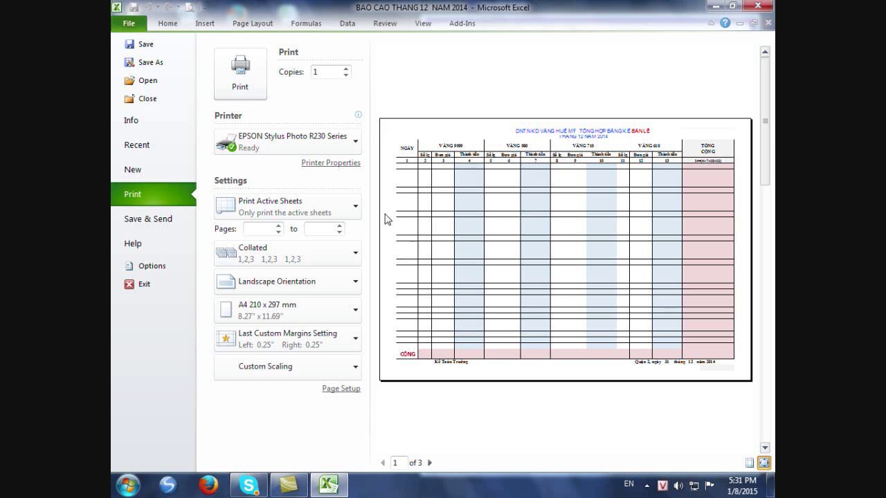
Choose A4 210 x 297 mm as the paper size in the EPSON printer properties and print one copy of the sheet.
left_click(324, 164)
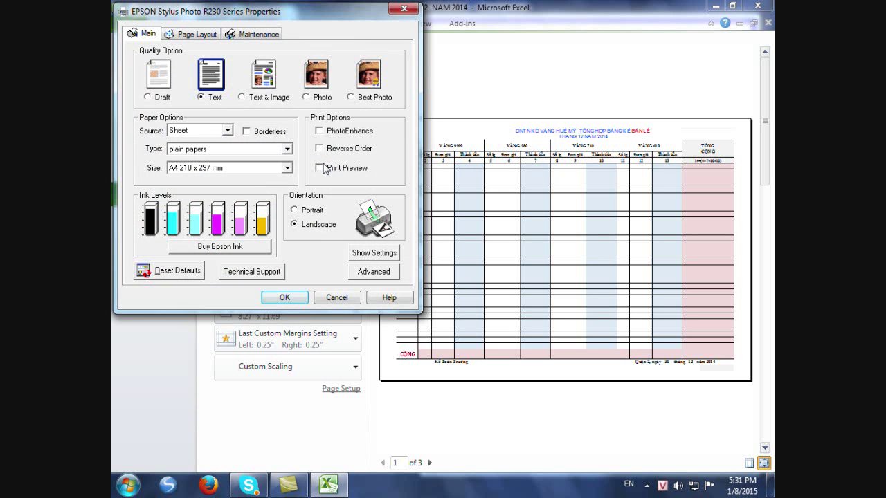
left_click(250, 168)
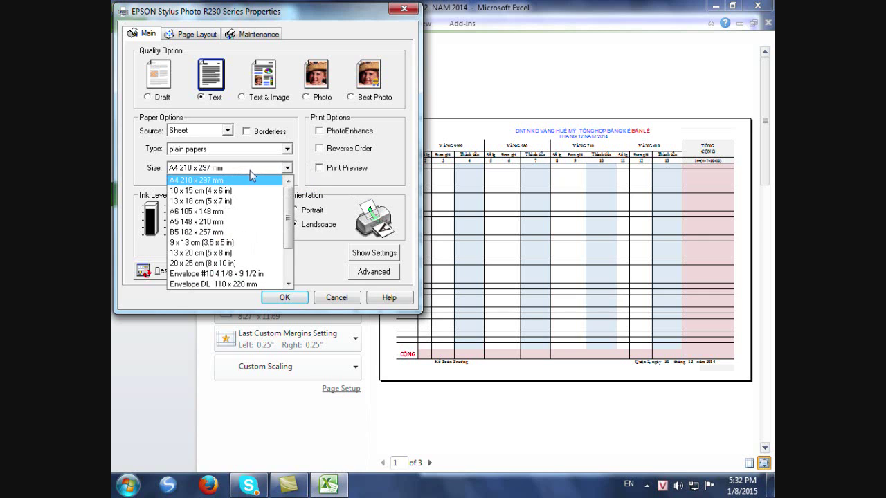
left_click(253, 171)
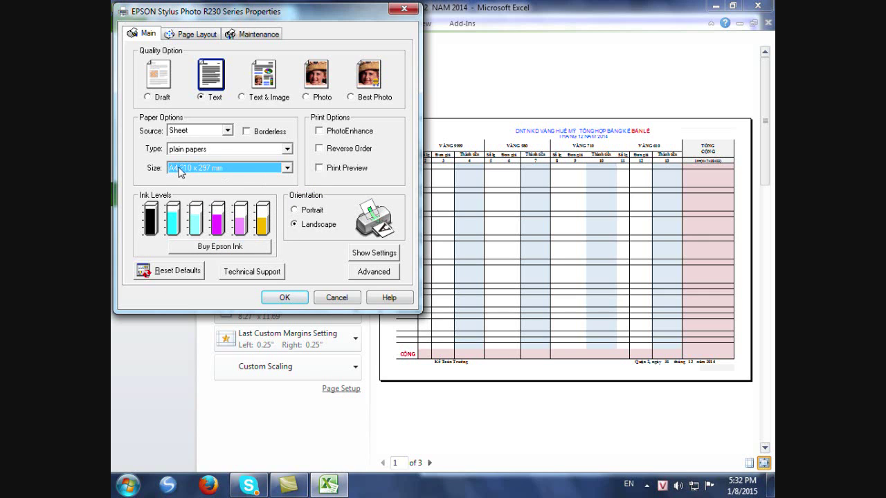
left_click(284, 299)
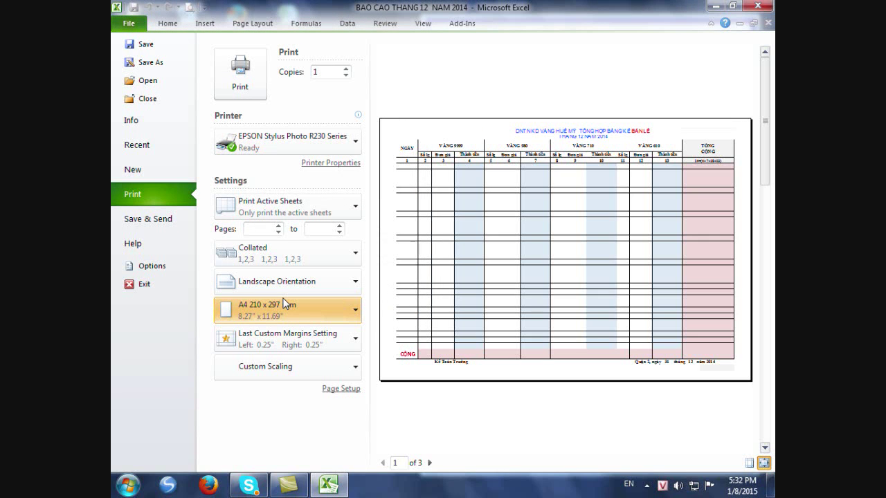
left_click(241, 74)
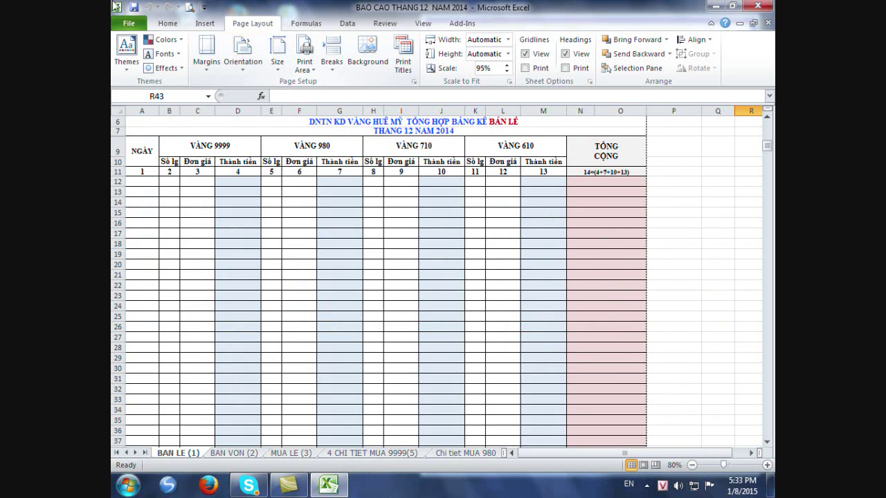
Check the printed layout of the BAN LE (1) sheet in the print preview again and return to the worksheet.
left_click(128, 22)
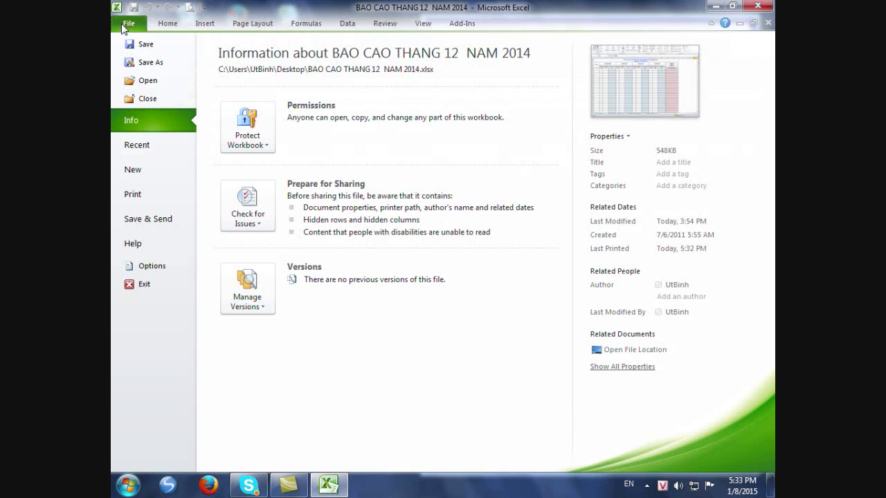
left_click(142, 196)
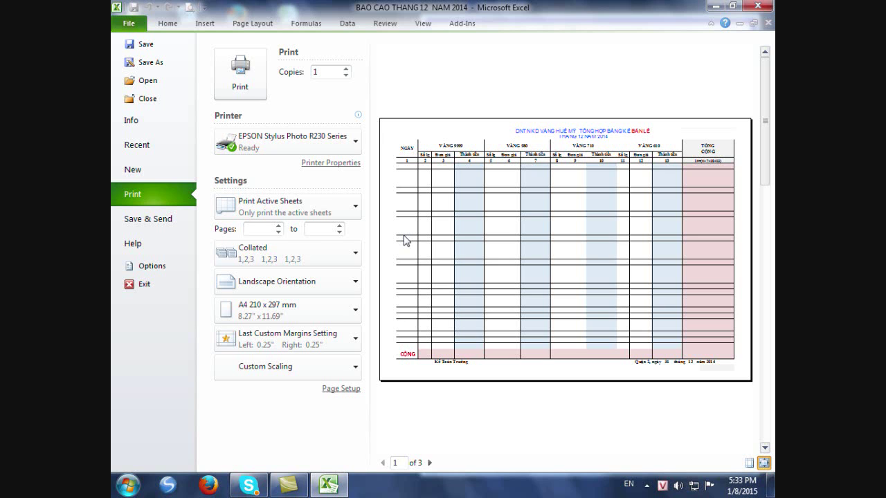
left_click(166, 25)
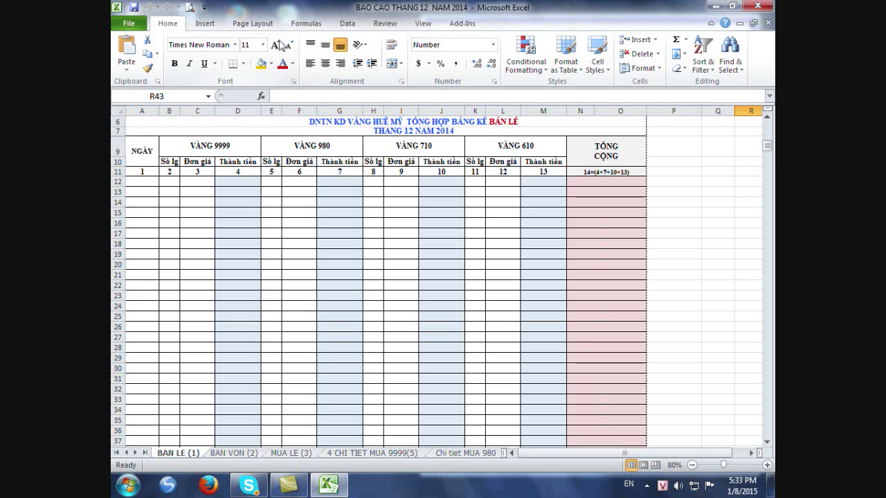
Open the Excel save options and choose Excel 97-2003 Workbook as the default file format.
left_click(205, 8)
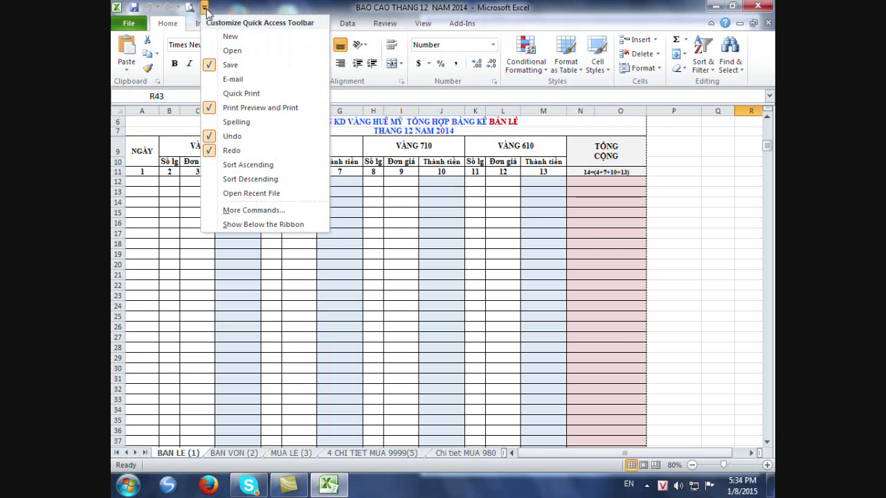
left_click(253, 210)
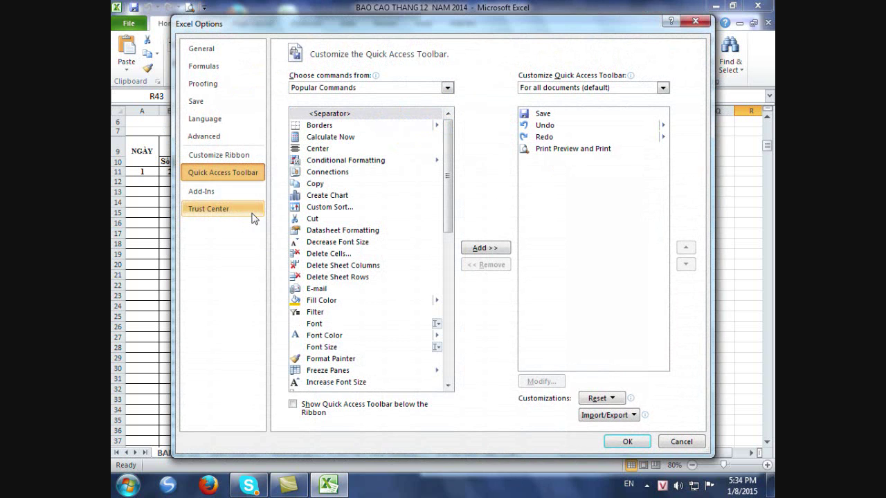
left_click(203, 104)
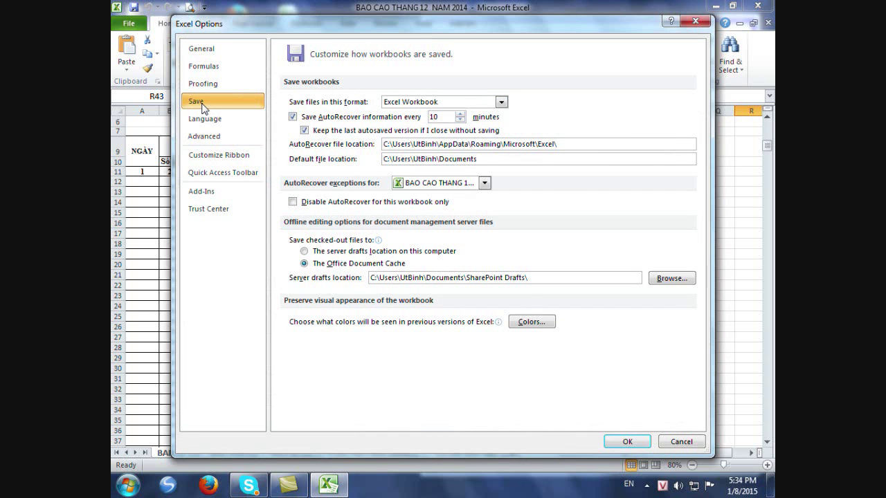
left_click(502, 103)
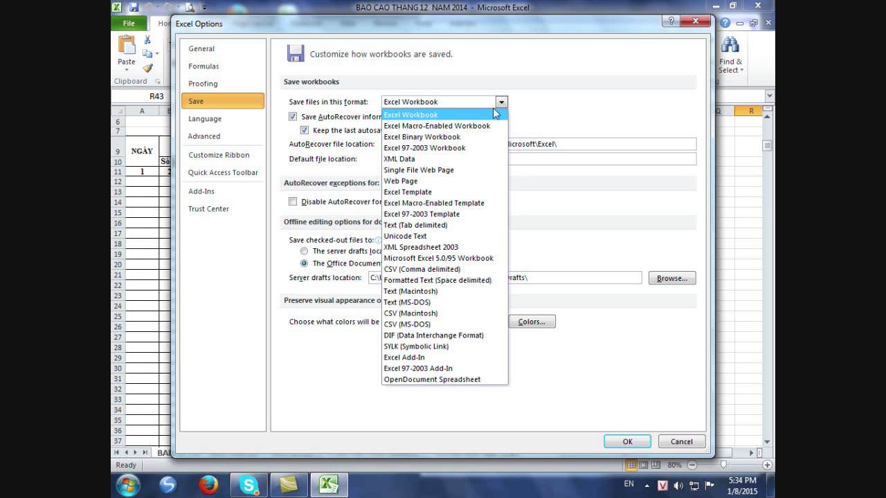
left_click(432, 148)
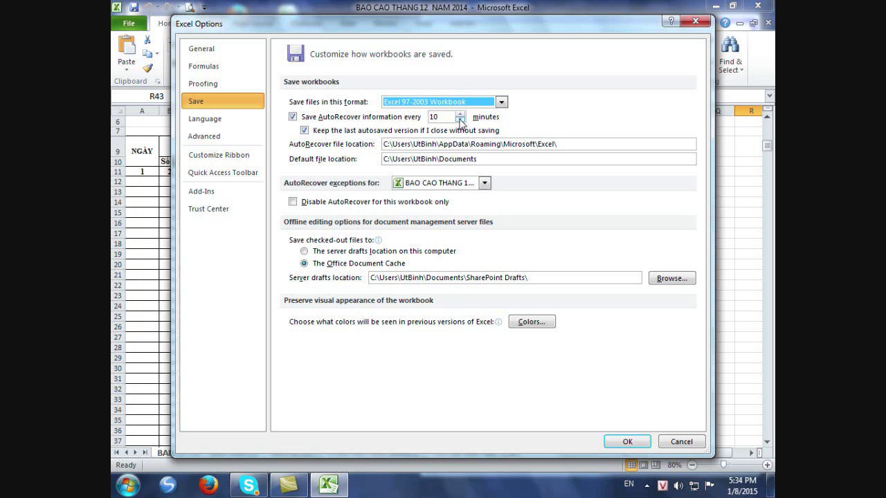
Shorten the interval in minutes for saving AutoRecover information.
left_click(460, 120)
left_click(461, 120)
left_click(461, 120)
left_click(460, 119)
left_click(460, 120)
left_click(461, 119)
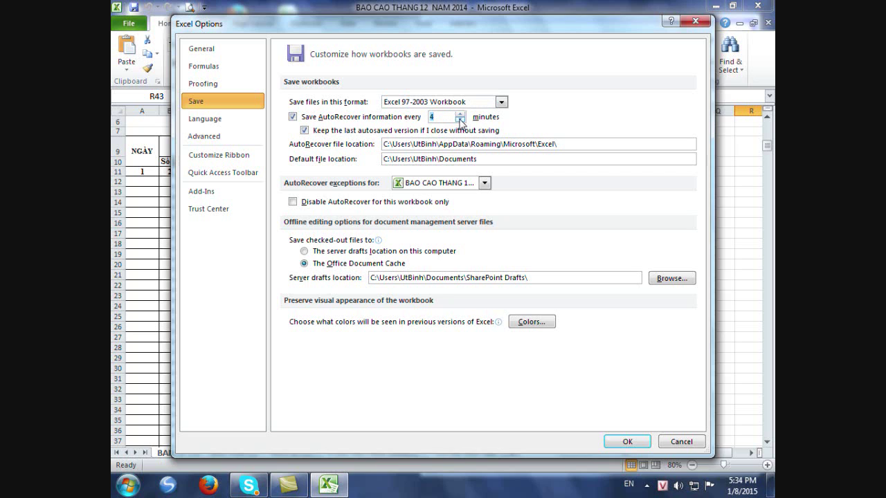
left_click(460, 120)
Examine the advanced Excel options from the editing section to the Lotus compatibility settings, and close the options dialog without applying changes.
left_click(200, 142)
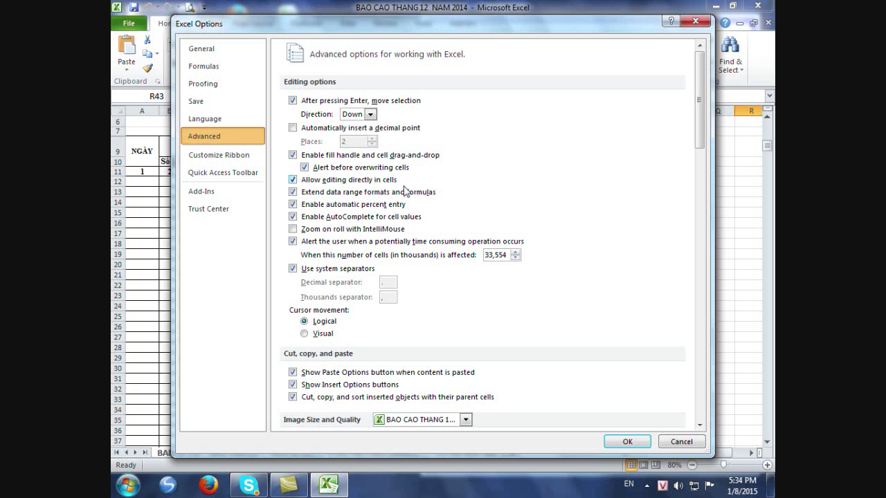
scroll(561, 254, "down", 5)
scroll(560, 254, "down", 10)
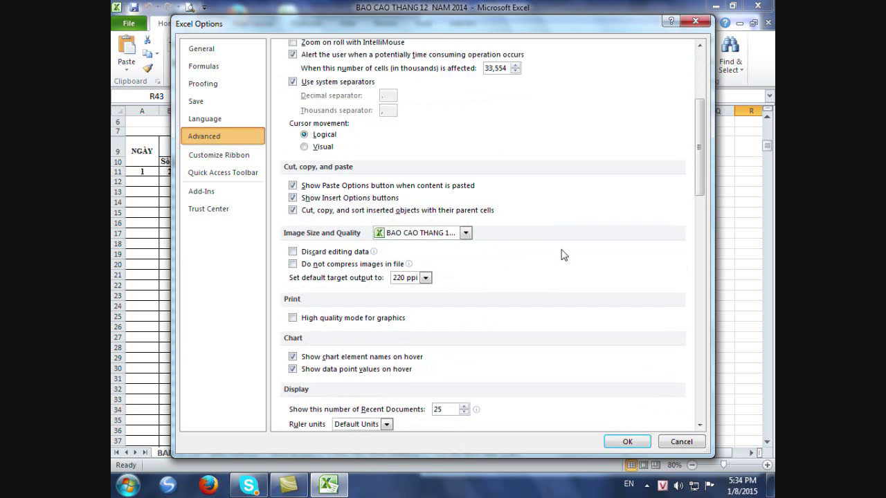
scroll(564, 254, "down", 11)
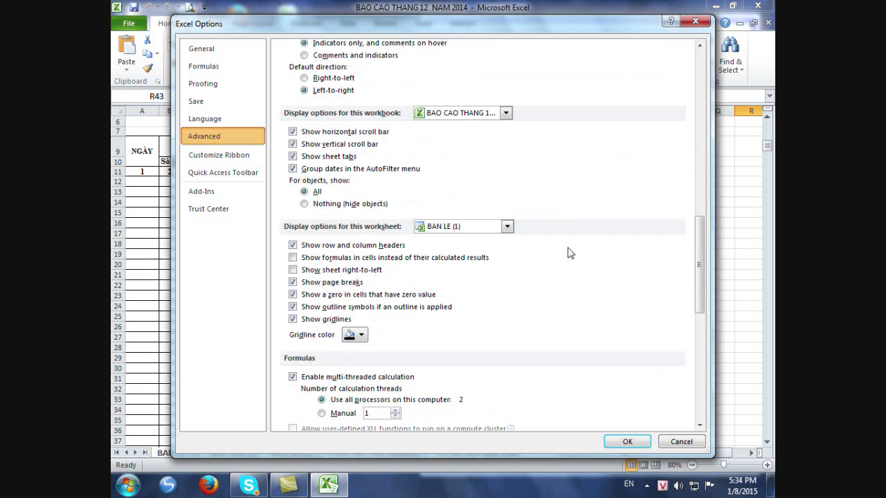
scroll(569, 254, "down", 3)
scroll(569, 253, "down", 6)
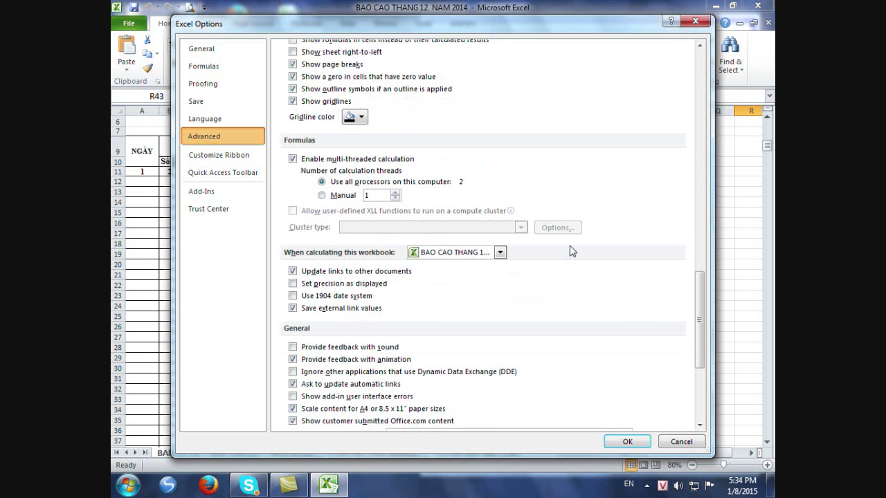
scroll(573, 250, "down", 3)
scroll(572, 251, "down", 6)
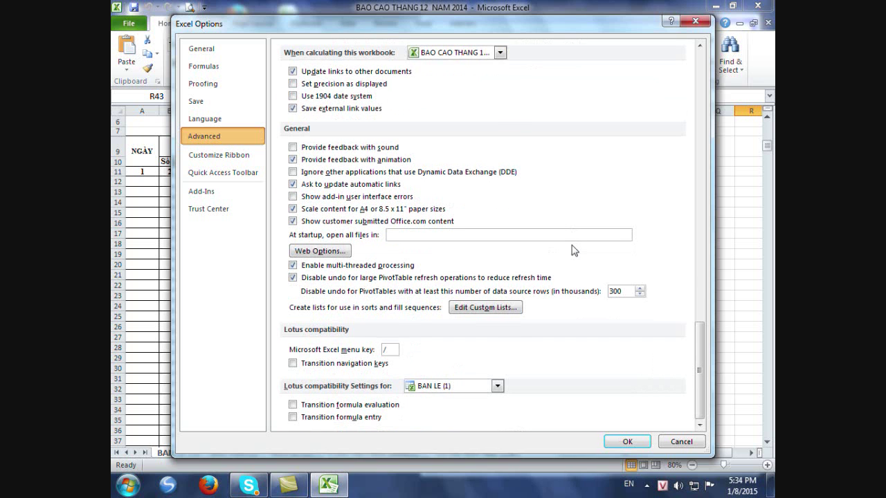
scroll(574, 250, "up", 6)
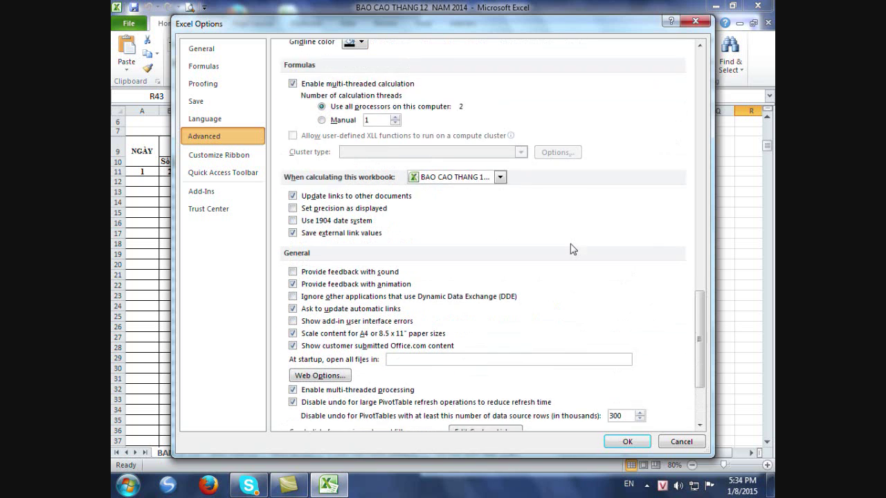
scroll(573, 250, "up", 3)
scroll(573, 250, "up", 1)
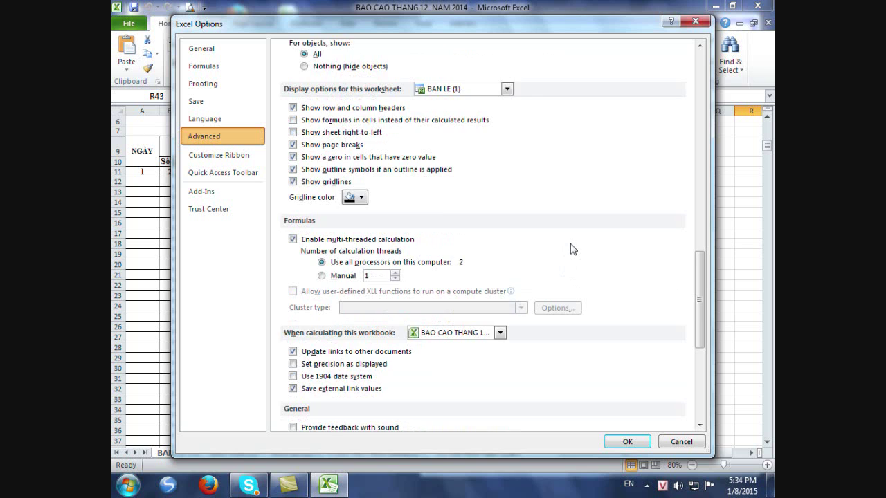
scroll(573, 250, "up", 4)
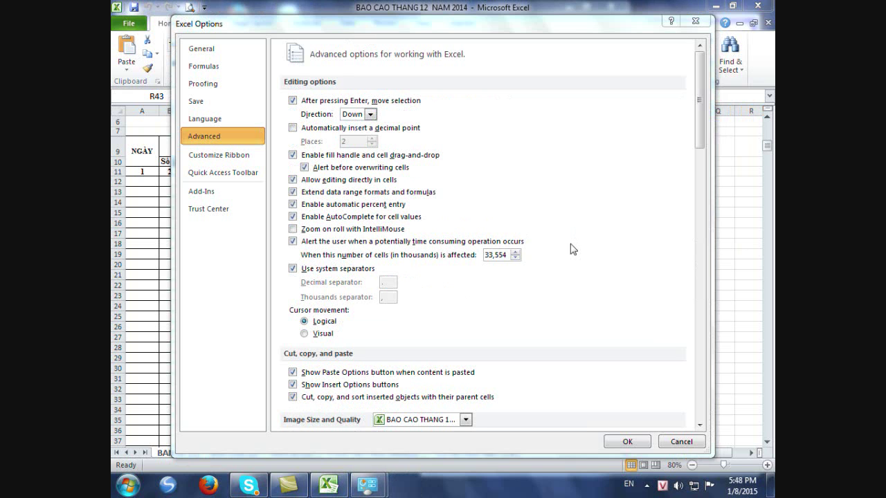
left_click(695, 22)
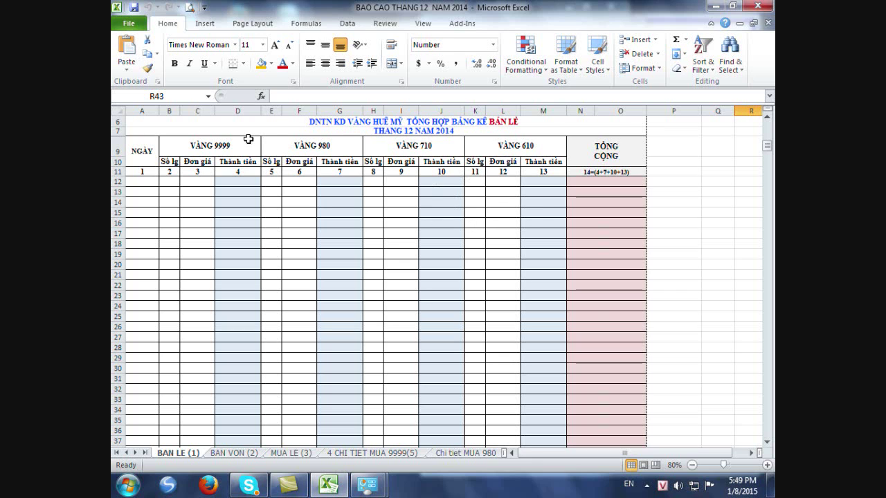
Review the sheet's orientation, scaling, paper size, margins and centering in Page Setup, and close the dialog without changing anything.
left_click(263, 26)
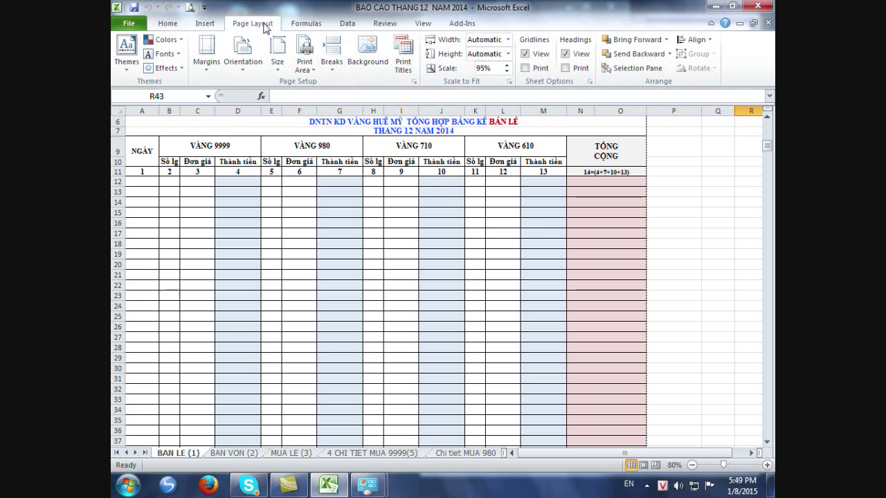
left_click(414, 81)
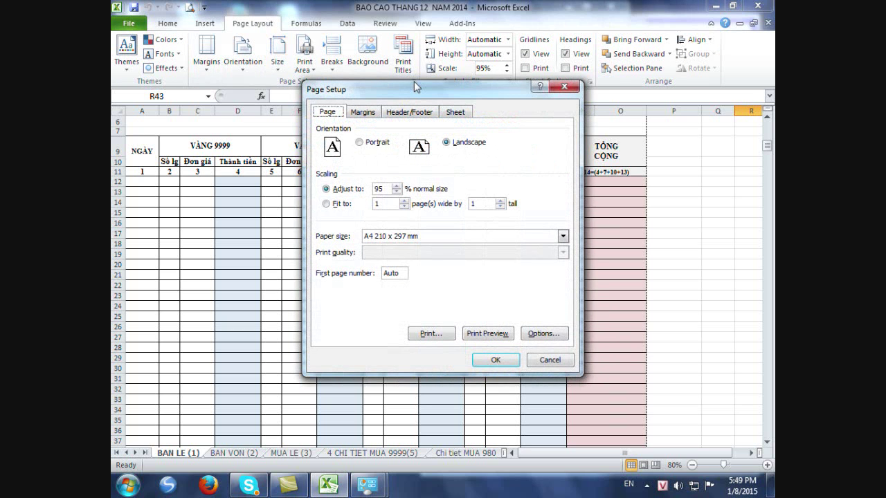
left_click(372, 115)
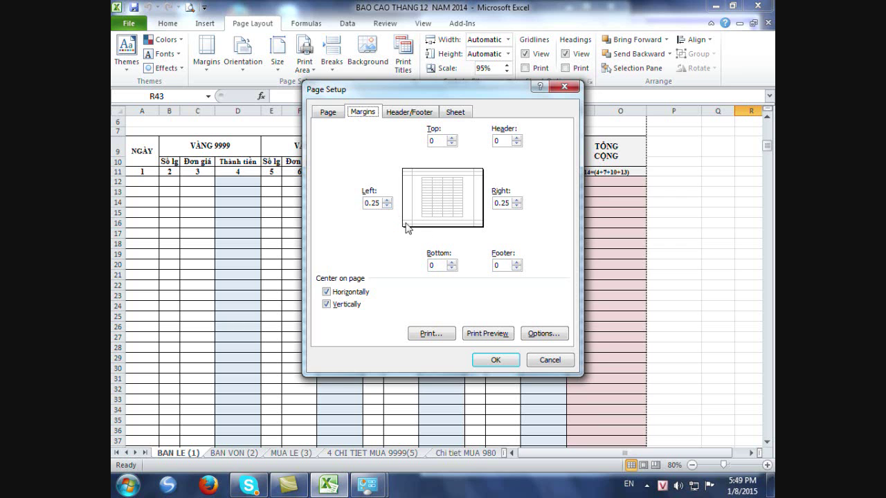
left_click(566, 89)
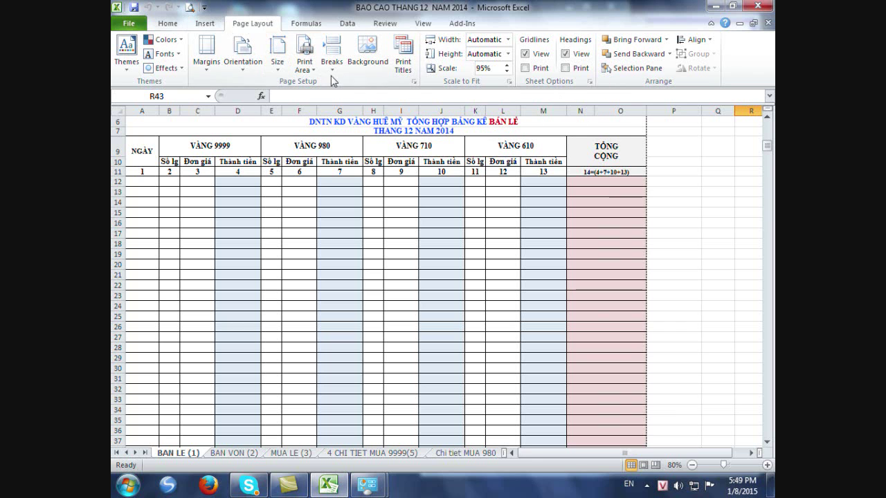
left_click(414, 82)
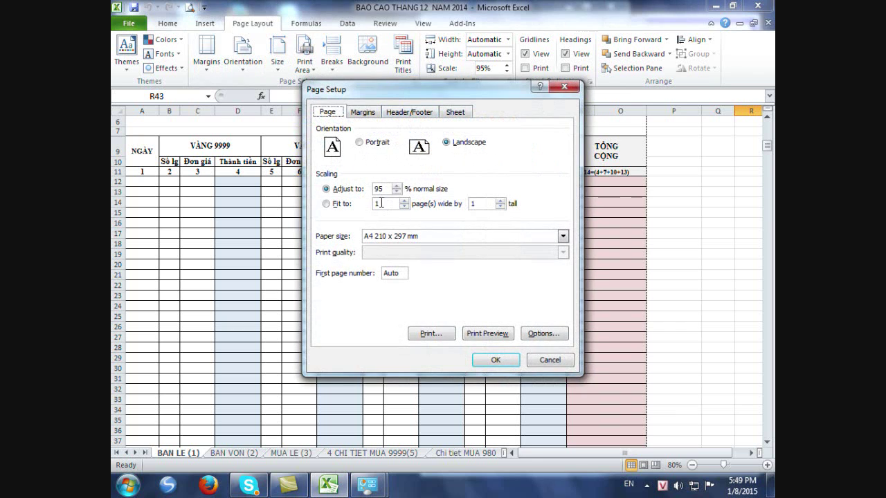
left_click(371, 114)
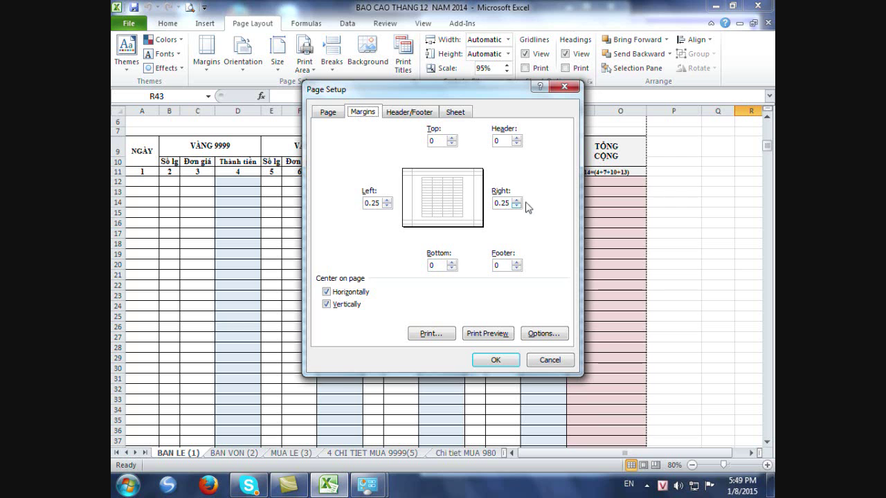
left_click(565, 87)
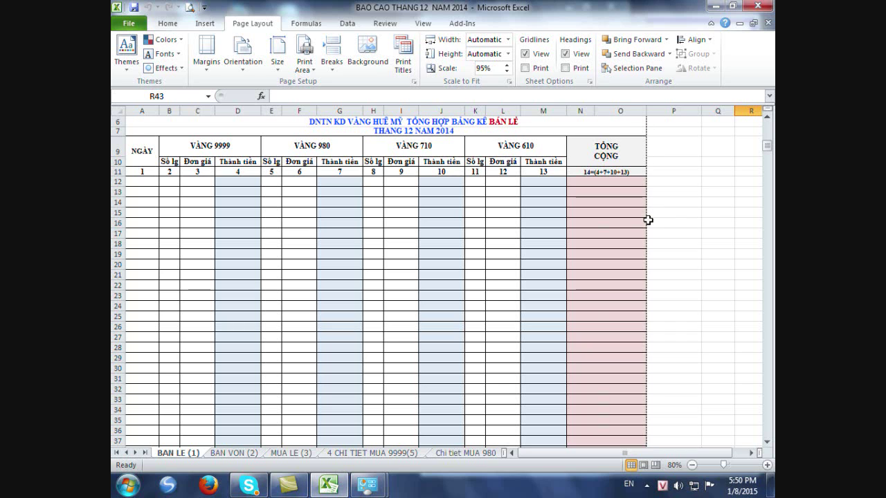
Try a print scale of 90% to compare the page break position, and set the scale back to 95%.
left_click(506, 71)
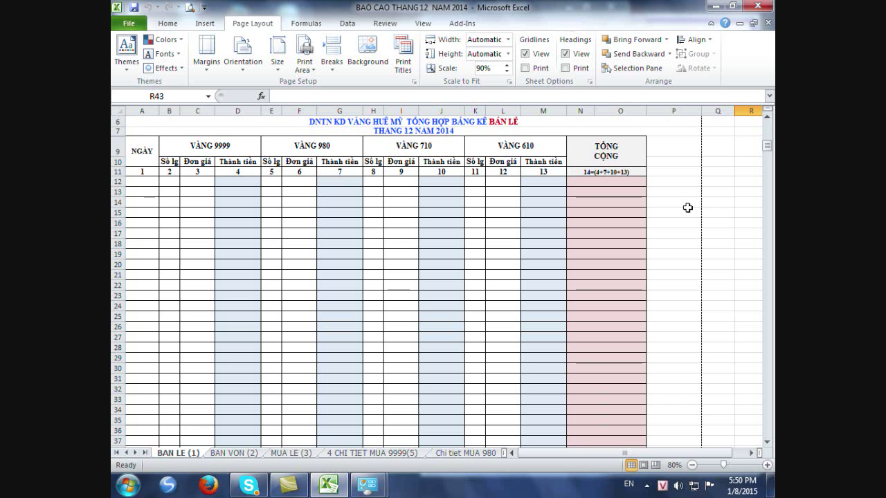
left_click(507, 65)
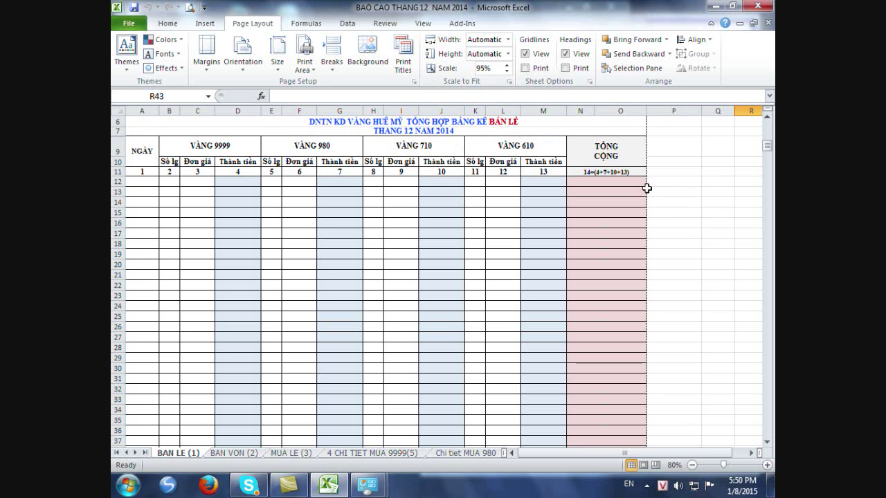
Check the sheet's print preview and the EPSON Stylus Photo R230 Series printer properties, and return to the worksheet.
left_click(128, 23)
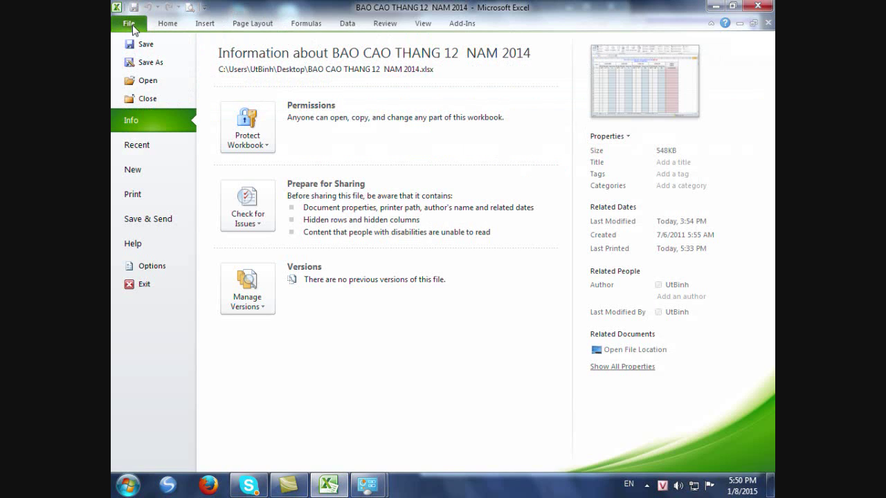
left_click(139, 193)
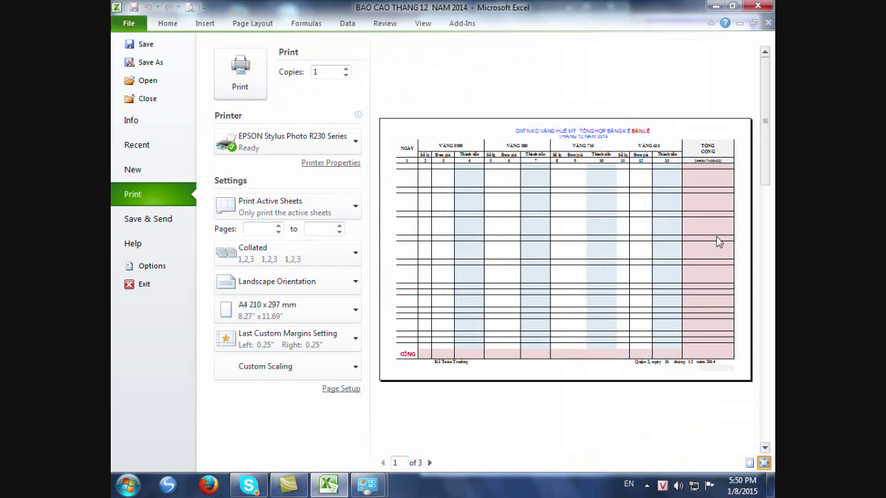
left_click(323, 165)
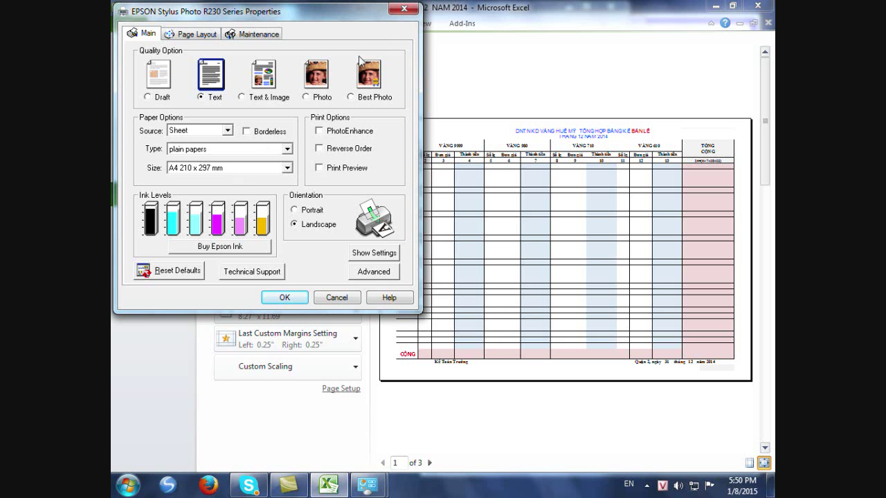
left_click(403, 9)
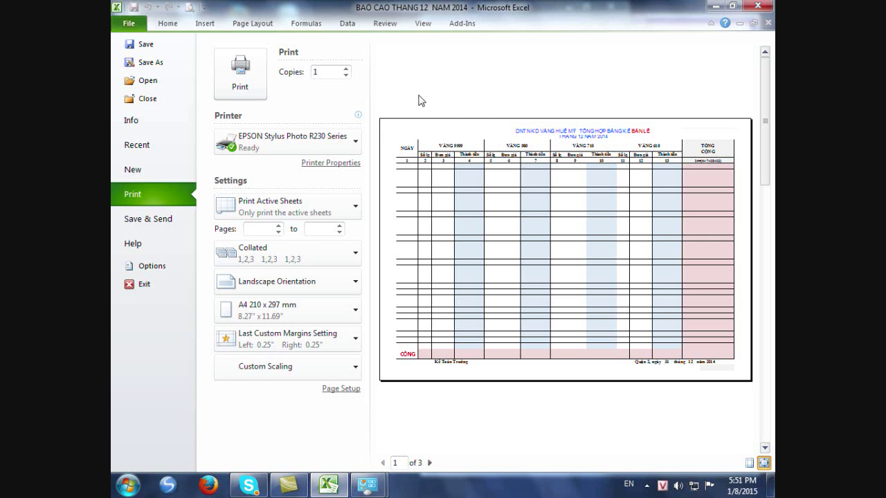
left_click(162, 23)
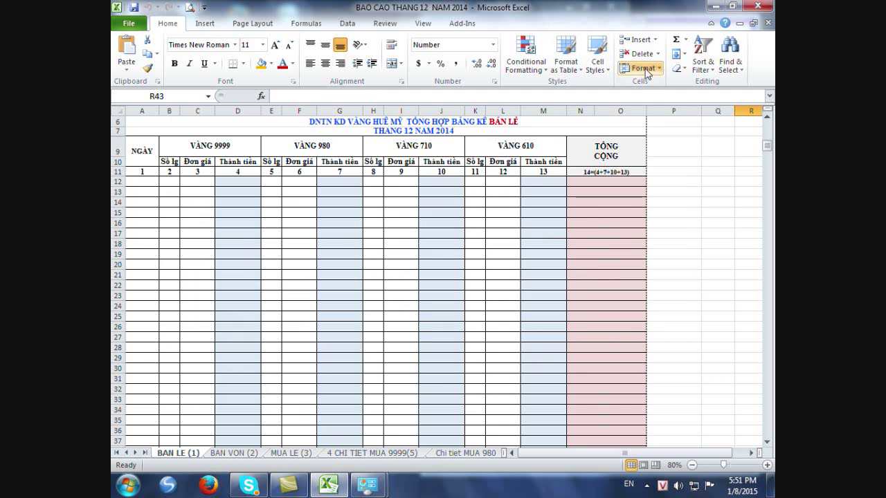